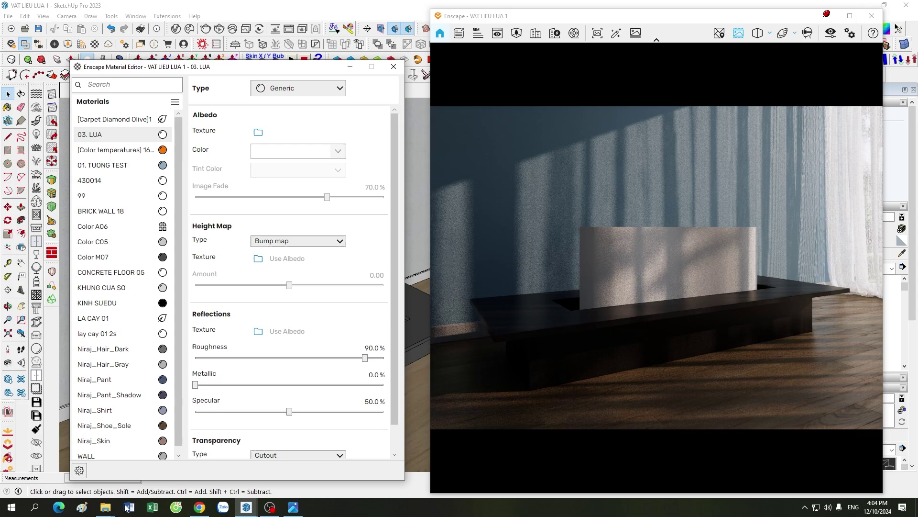
Open fire_1.jpg from the LUA materials folder in the photo viewer
{"action": "left_click", "coordinate": [106, 507]}
{"action": "double_click", "coordinate": [192, 126]}
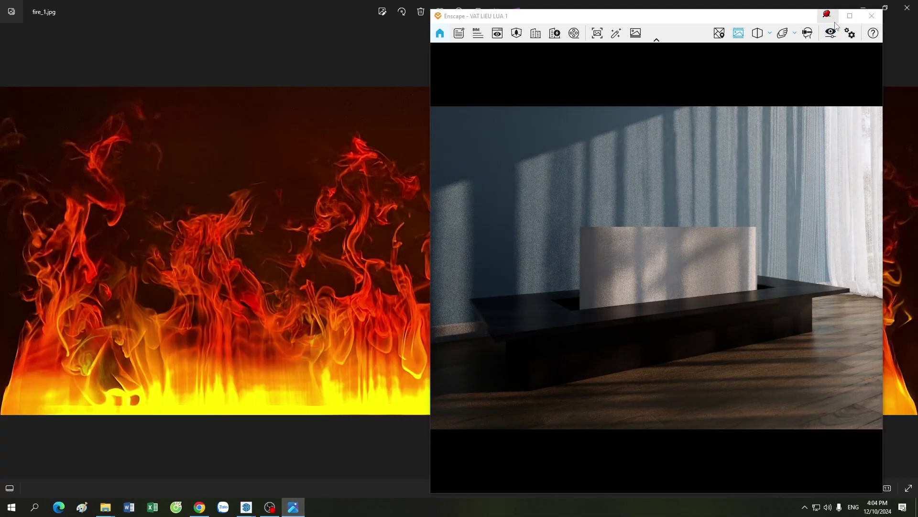
Compare fire_1.jpg with its alpha mask fire_alfa_1.jpg, then return to the Material Editor
{"action": "left_click", "coordinate": [829, 16]}
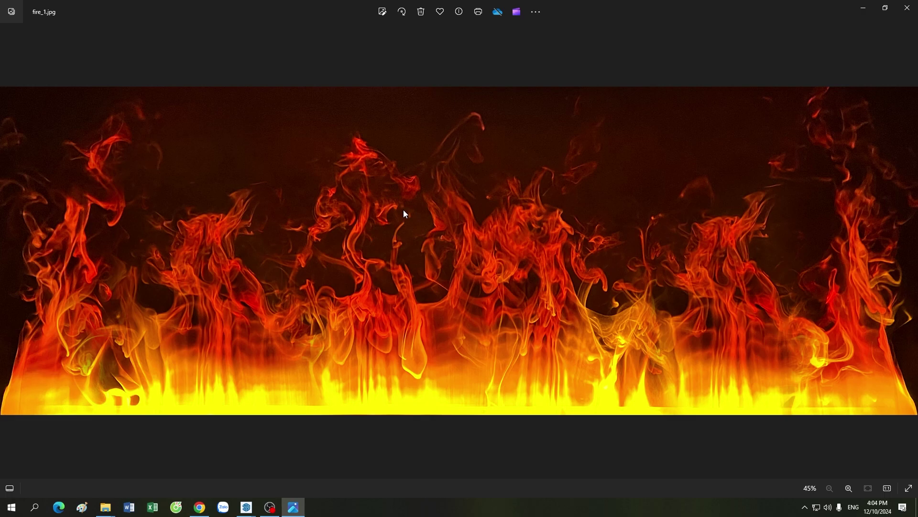
{"action": "key", "text": "Right"}
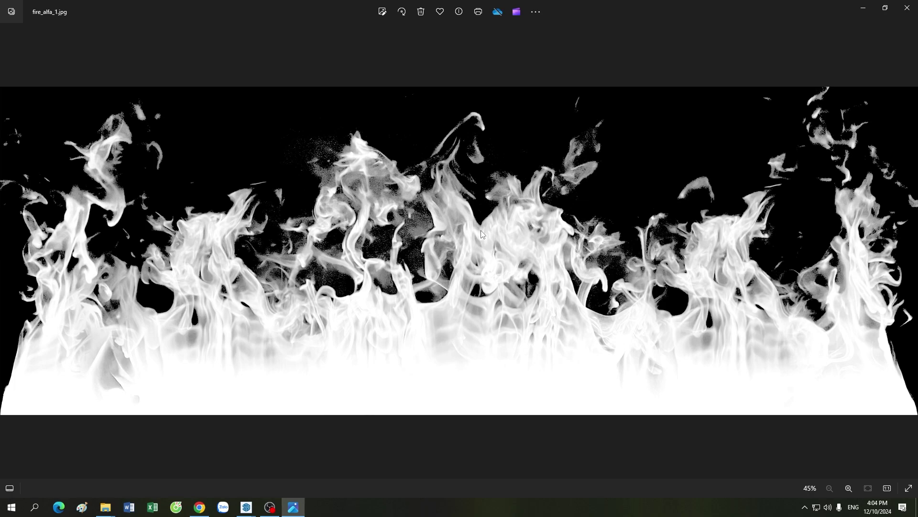
{"action": "key", "text": "Left"}
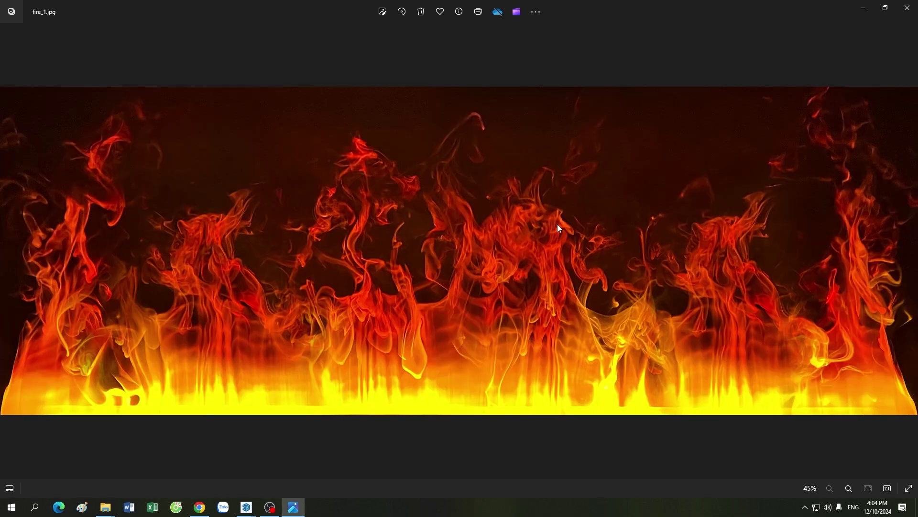
{"action": "key", "text": "Right"}
{"action": "key", "text": "Left"}
{"action": "mouse_move", "coordinate": [246, 507]}
{"action": "left_click", "coordinate": [275, 467]}
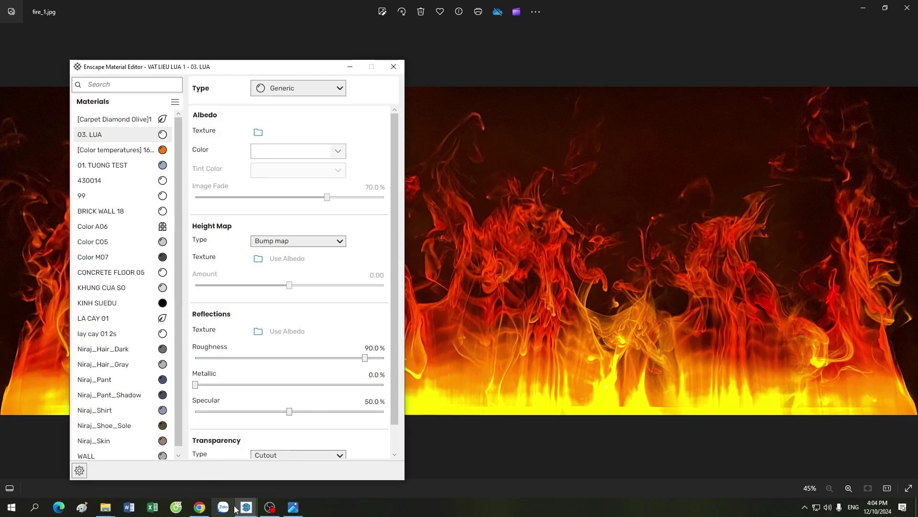
Bring SketchUp forward, orbit around the curved wave panel, and reopen the Enscape Material Editor
{"action": "left_click", "coordinate": [242, 481]}
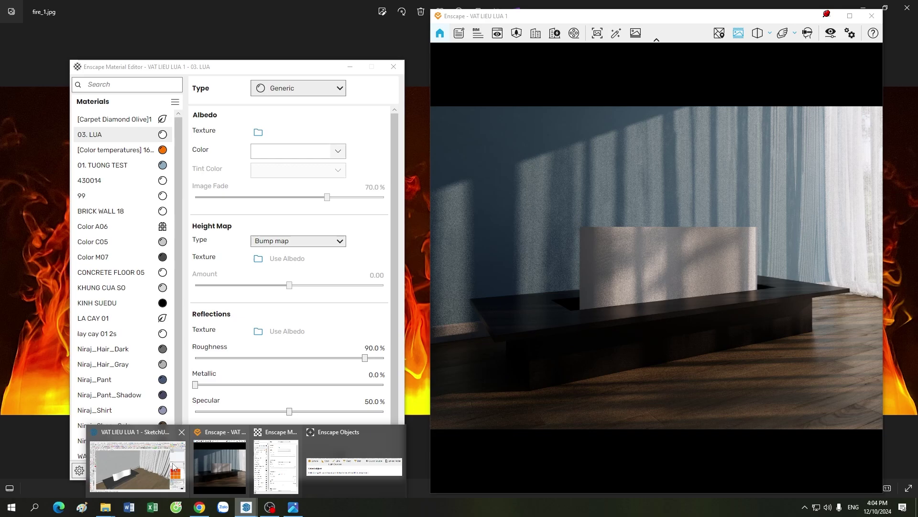
{"action": "left_click", "coordinate": [152, 460]}
{"action": "left_click", "coordinate": [350, 67]}
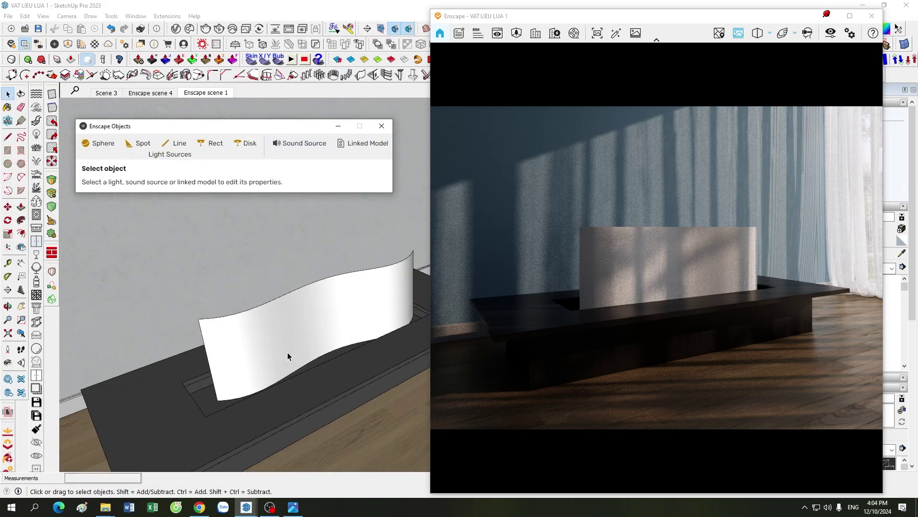
{"action": "middle_click_drag", "start_coordinate": [194, 366], "coordinate": [306, 333]}
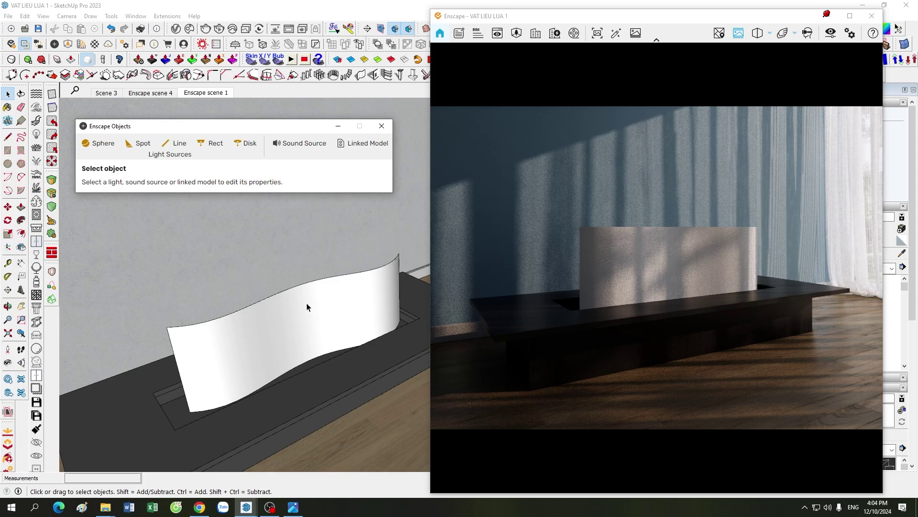
{"action": "mouse_move", "coordinate": [307, 307]}
{"action": "middle_mouse_down"}
{"action": "mouse_move", "coordinate": [303, 353]}
{"action": "mouse_move", "coordinate": [178, 347]}
{"action": "middle_mouse_up"}
{"action": "middle_click_drag", "start_coordinate": [242, 337], "coordinate": [242, 403]}
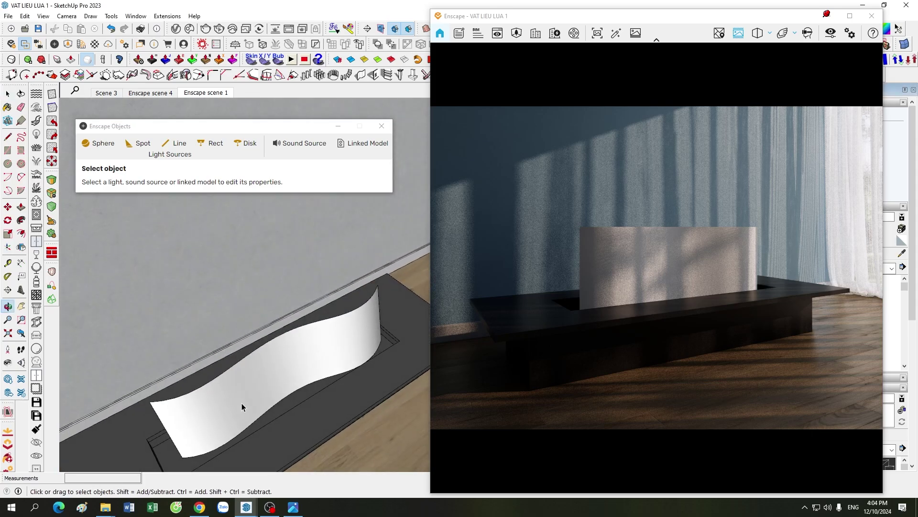
{"action": "middle_click_drag", "start_coordinate": [356, 358], "coordinate": [297, 414]}
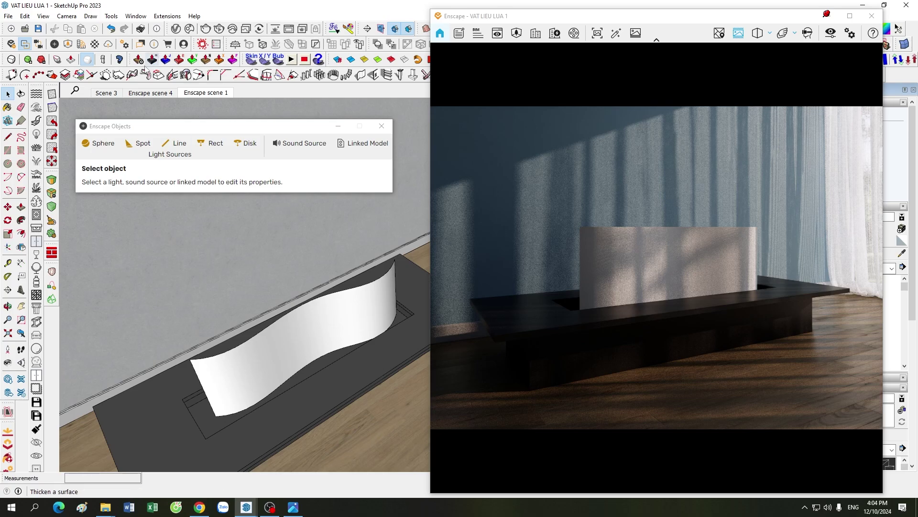
{"action": "left_click", "coordinate": [95, 44]}
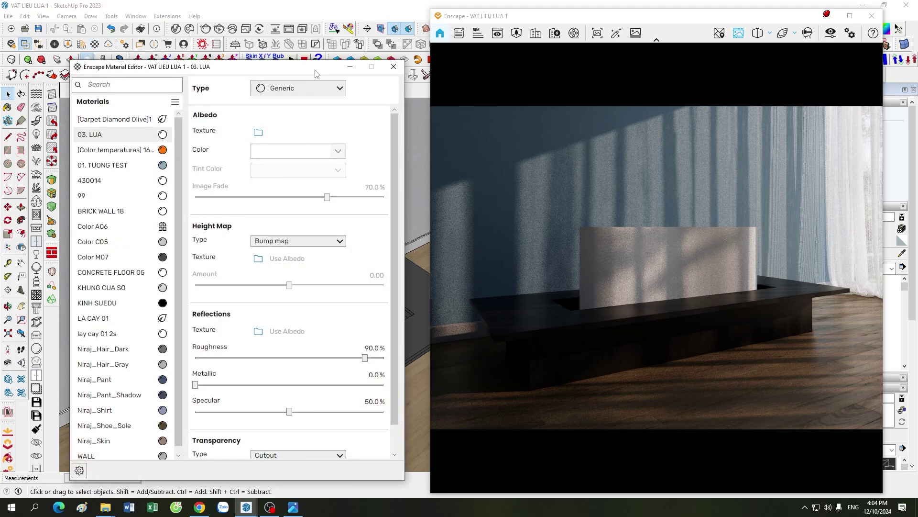
Load fire_1.jpg as the Albedo texture of material 03. LUA
{"action": "left_click_drag", "start_coordinate": [315, 73], "coordinate": [264, 56]}
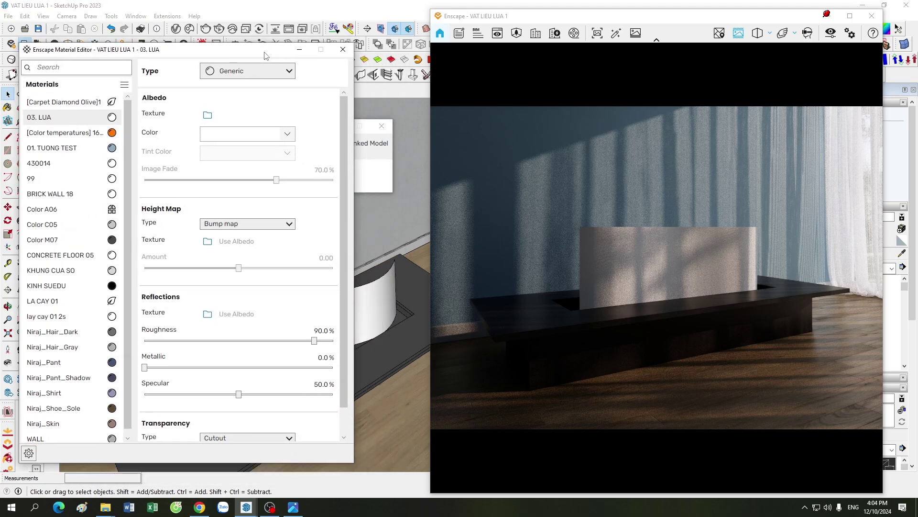
{"action": "left_click", "coordinate": [207, 116]}
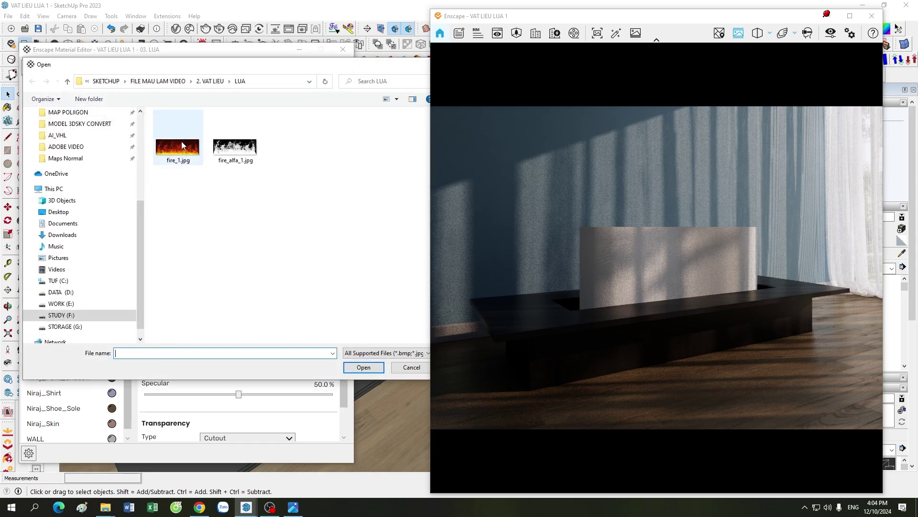
{"action": "left_click", "coordinate": [182, 139]}
{"action": "key", "text": "Return"}
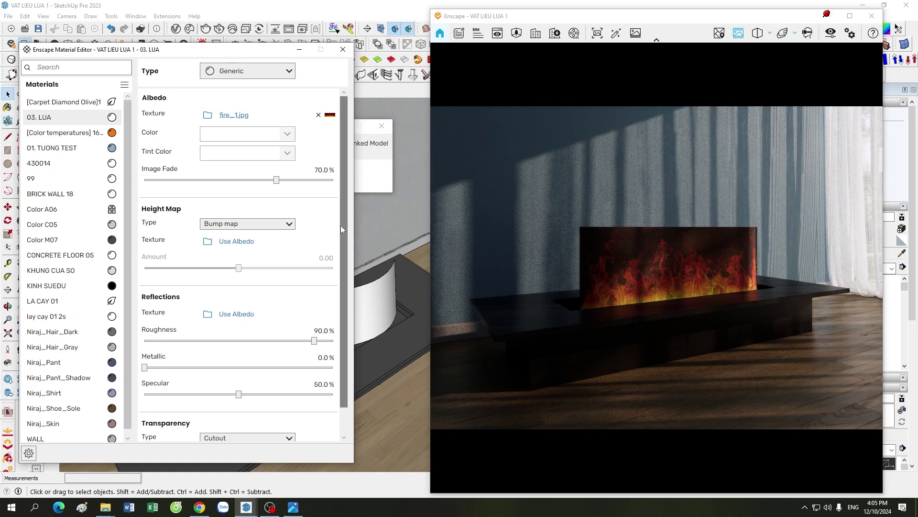
{"action": "scroll", "coordinate": [341, 226], "scroll_direction": "down", "scroll_amount": 1}
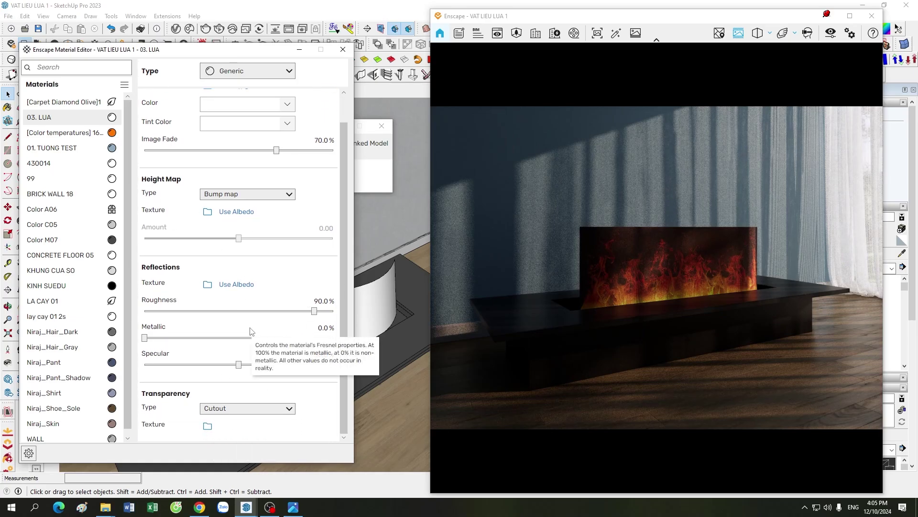
Load fire_alfa_1.jpg as the Cutout transparency texture and check the see-through flames
{"action": "left_click", "coordinate": [207, 426]}
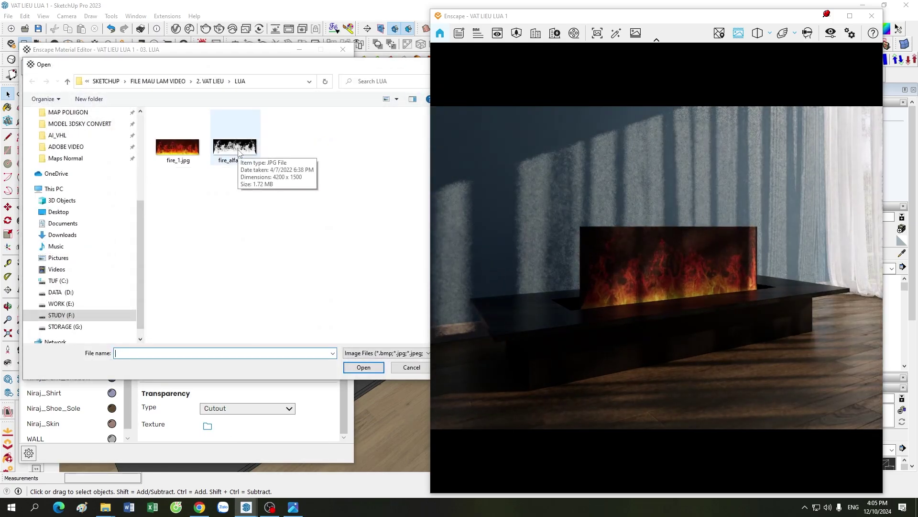
{"action": "left_click", "coordinate": [239, 152]}
{"action": "left_click", "coordinate": [363, 367]}
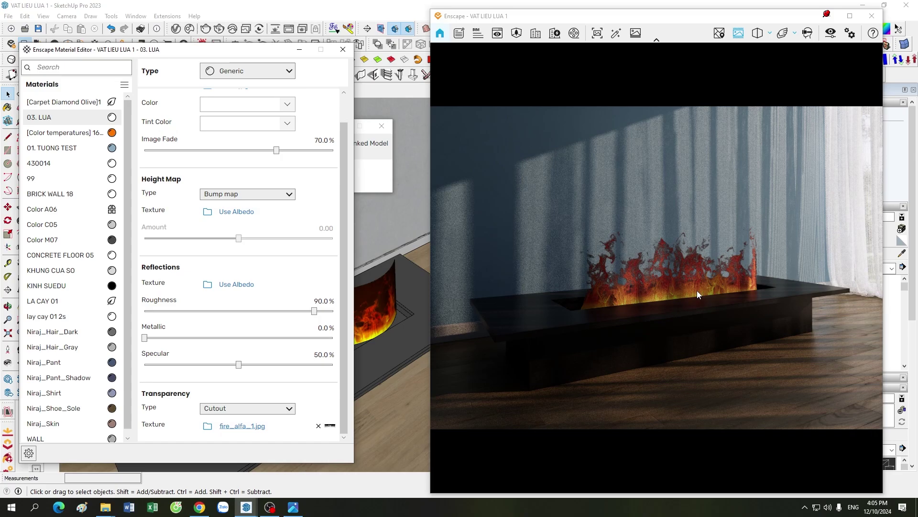
{"action": "scroll", "coordinate": [639, 295], "scroll_direction": "up", "scroll_amount": 5}
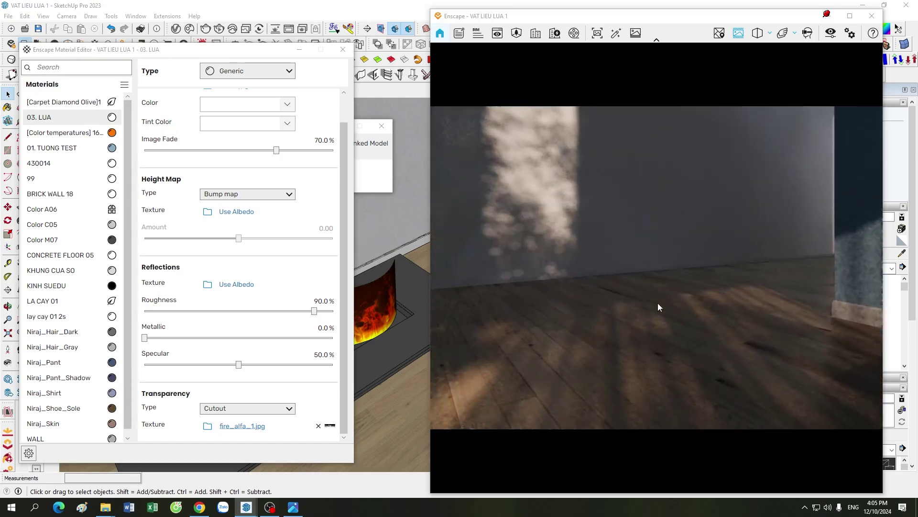
{"action": "scroll", "coordinate": [679, 301], "scroll_direction": "up", "scroll_amount": 3}
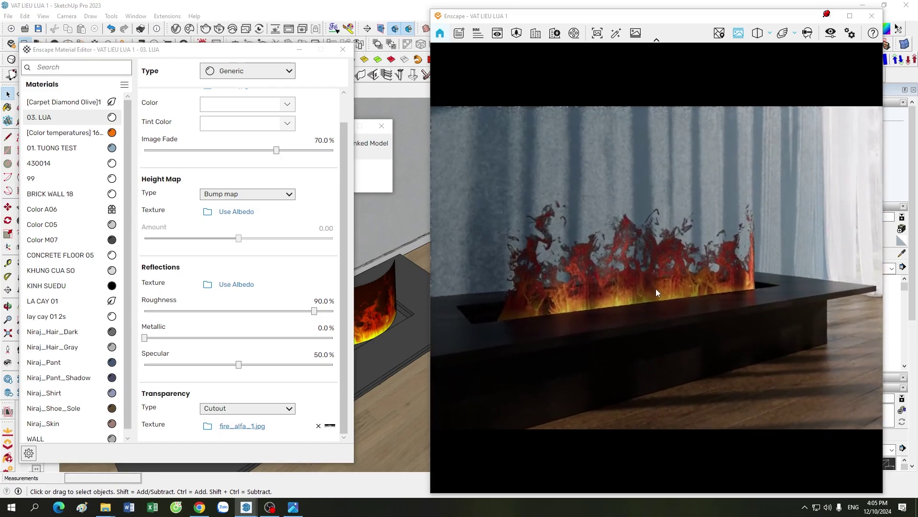
{"action": "scroll", "coordinate": [656, 288], "scroll_direction": "down", "scroll_amount": 3}
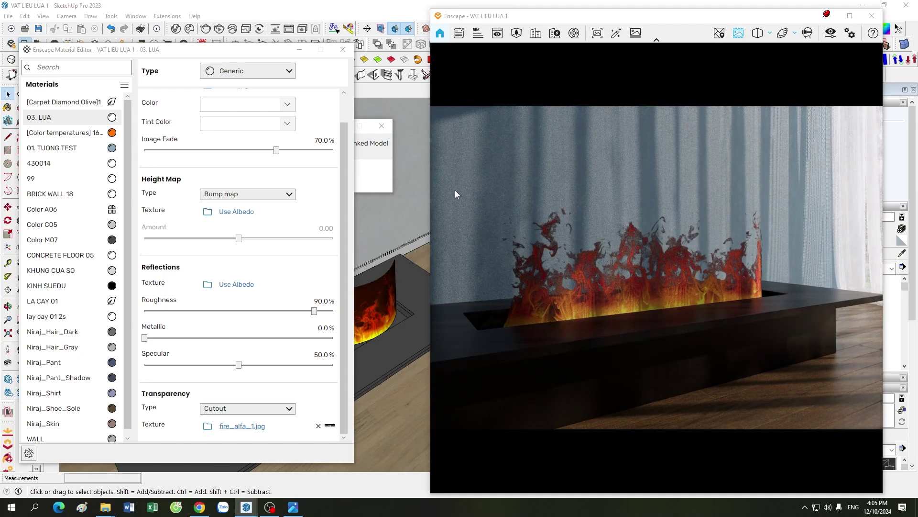
{"action": "left_click_drag", "start_coordinate": [260, 52], "coordinate": [258, 197]}
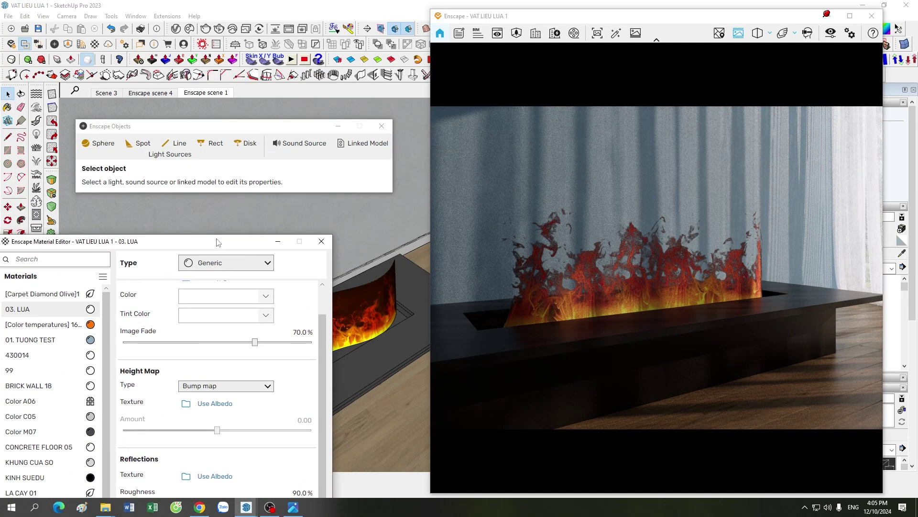
{"action": "left_click_drag", "start_coordinate": [217, 242], "coordinate": [287, 68]}
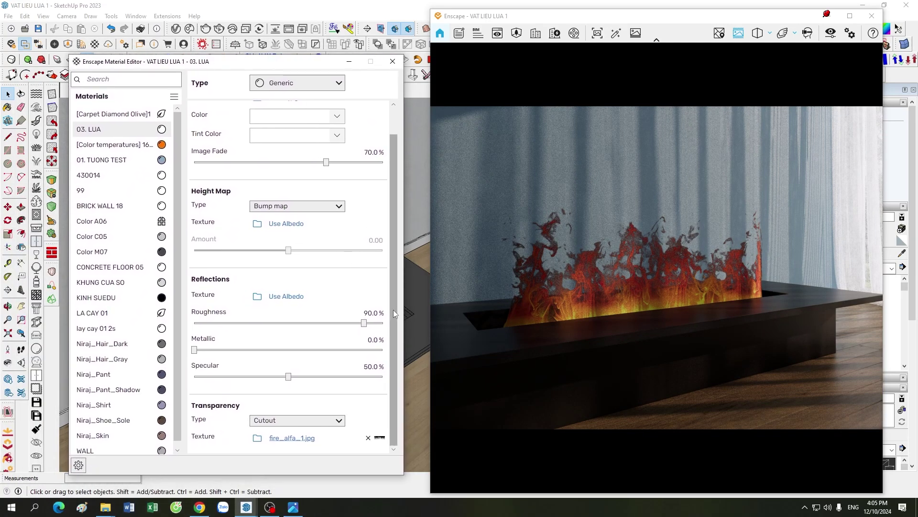
{"action": "scroll", "coordinate": [393, 309], "scroll_direction": "up", "scroll_amount": 2}
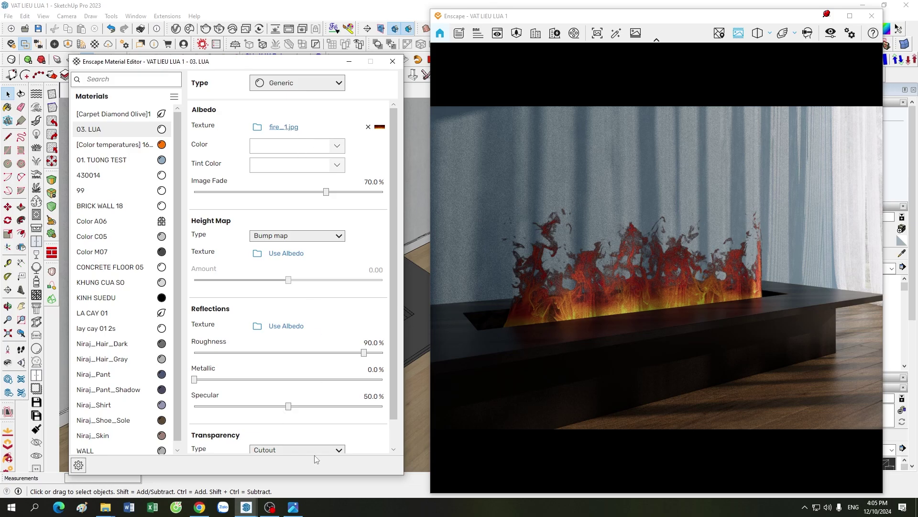
Make 03. LUA a Self-illuminated material with a white glow colour
{"action": "left_click", "coordinate": [323, 86]}
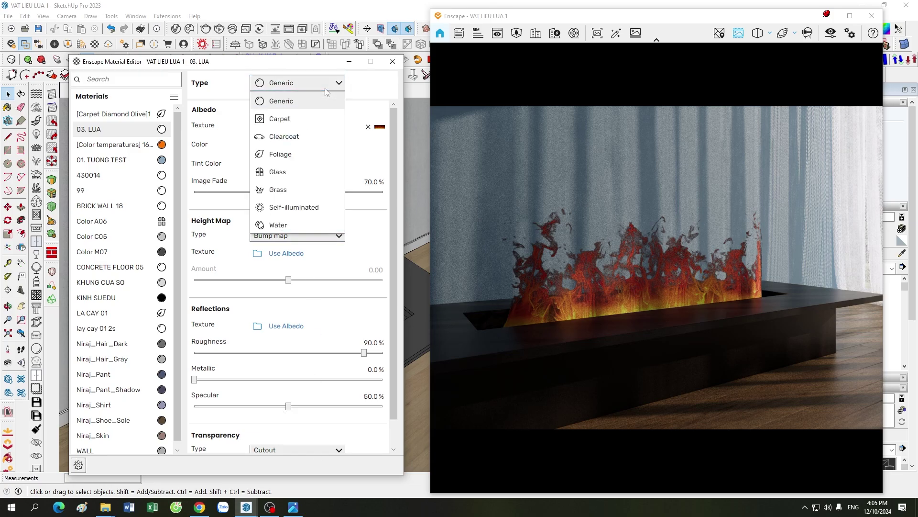
{"action": "left_click", "coordinate": [297, 207]}
{"action": "left_click", "coordinate": [289, 153]}
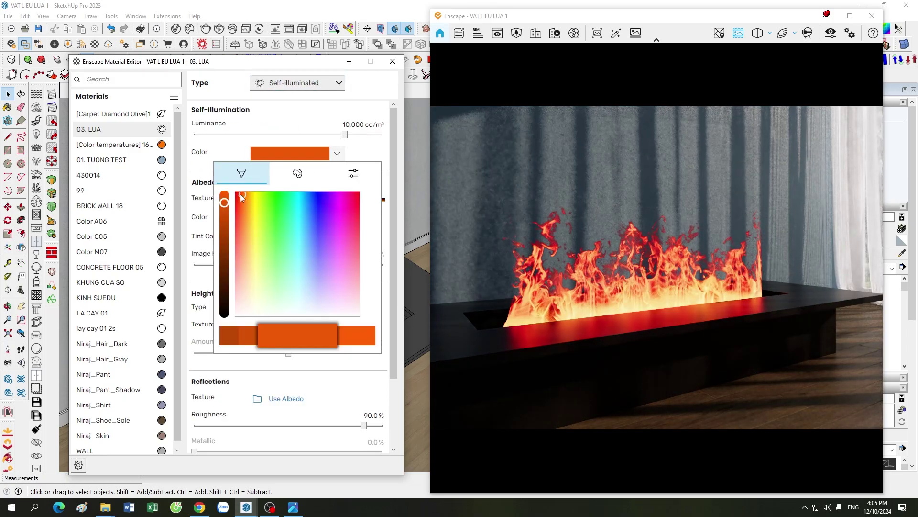
{"action": "left_click_drag", "start_coordinate": [240, 195], "coordinate": [234, 329]}
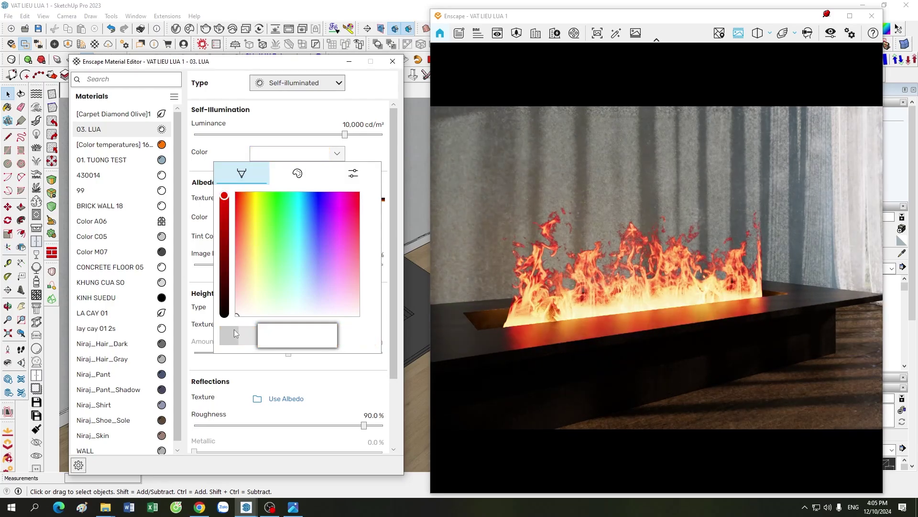
{"action": "left_click", "coordinate": [374, 157]}
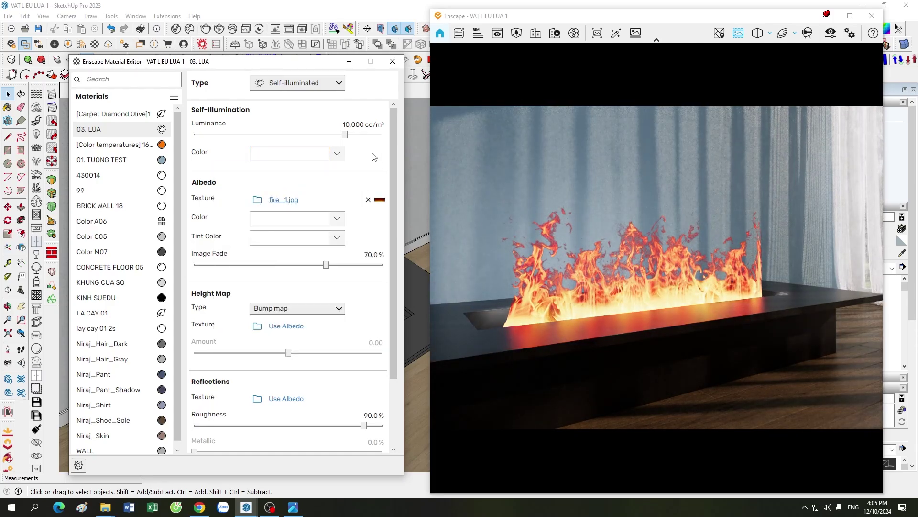
Lower the glow luminance to 5000 cd/m²
{"action": "double_click", "coordinate": [358, 124]}
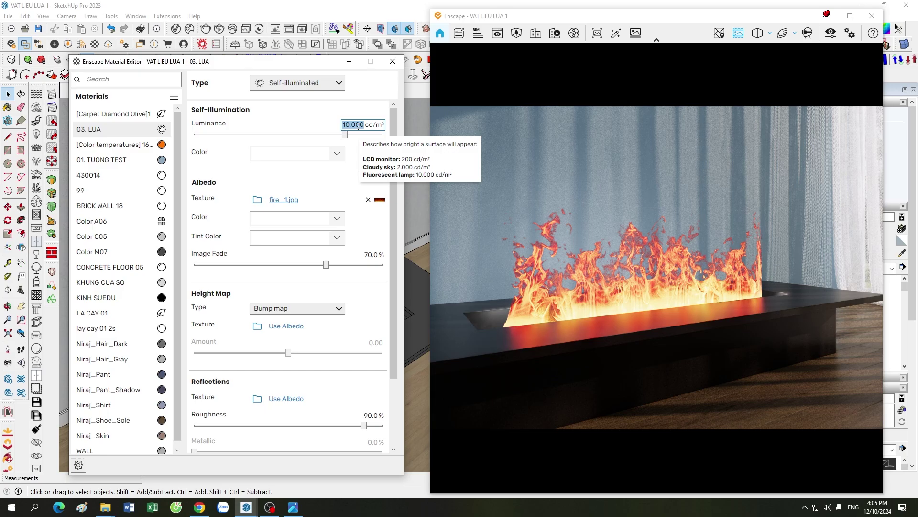
{"action": "type", "text": "5000"}
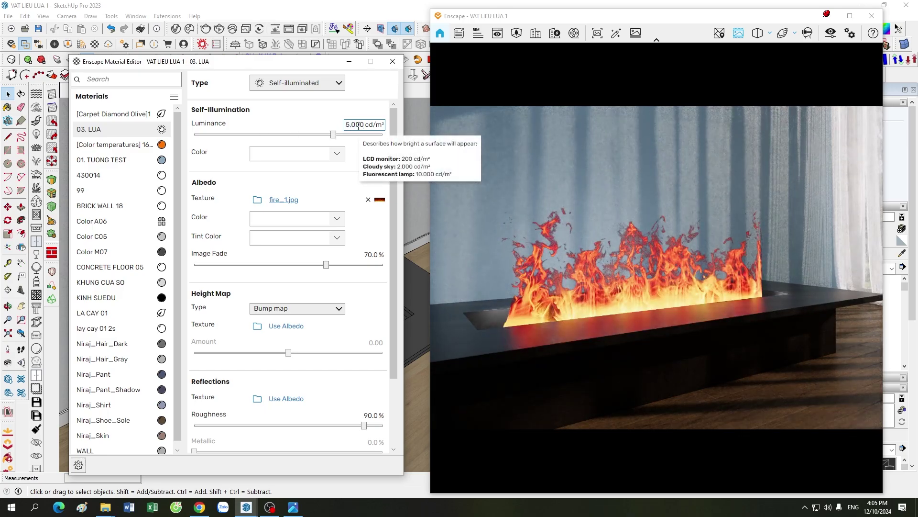
{"action": "left_click", "coordinate": [562, 261]}
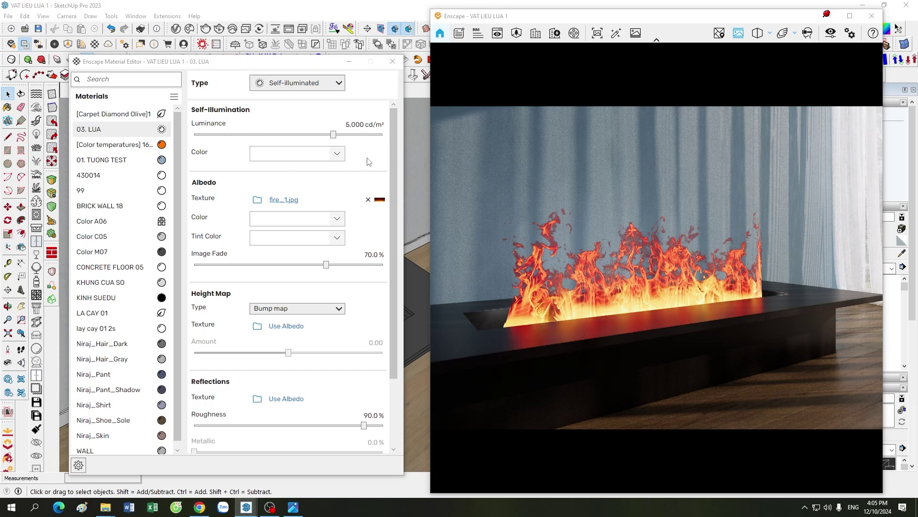
Change the glow colour to orange and raise Image Fade from 70% to 100%
{"action": "left_click", "coordinate": [341, 155]}
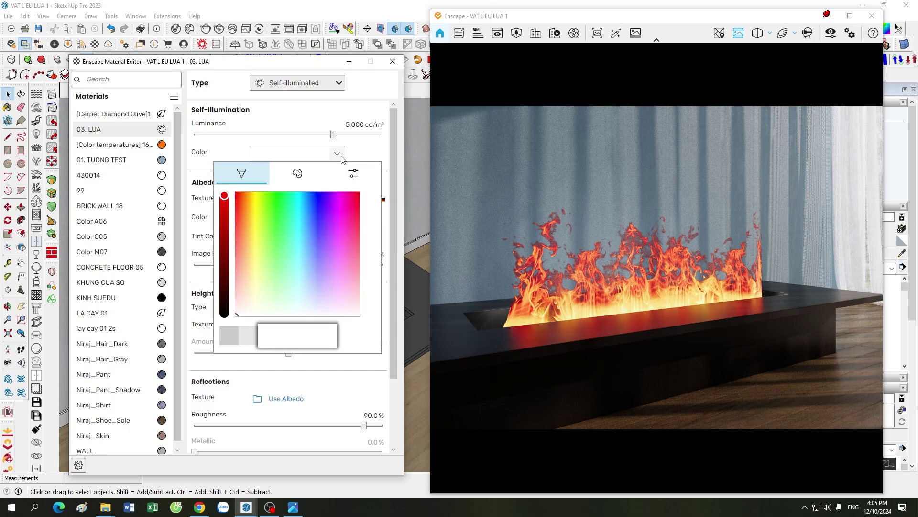
{"action": "left_click_drag", "start_coordinate": [238, 316], "coordinate": [242, 194]}
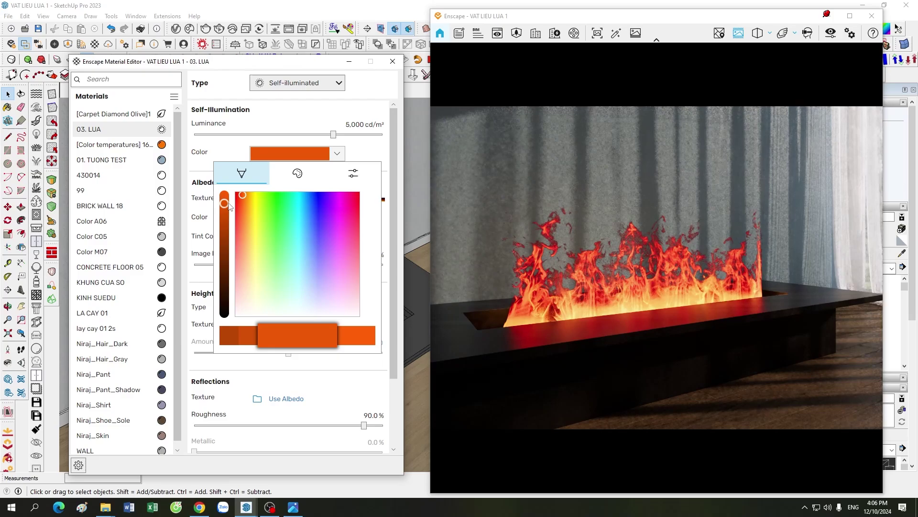
{"action": "left_click", "coordinate": [364, 157]}
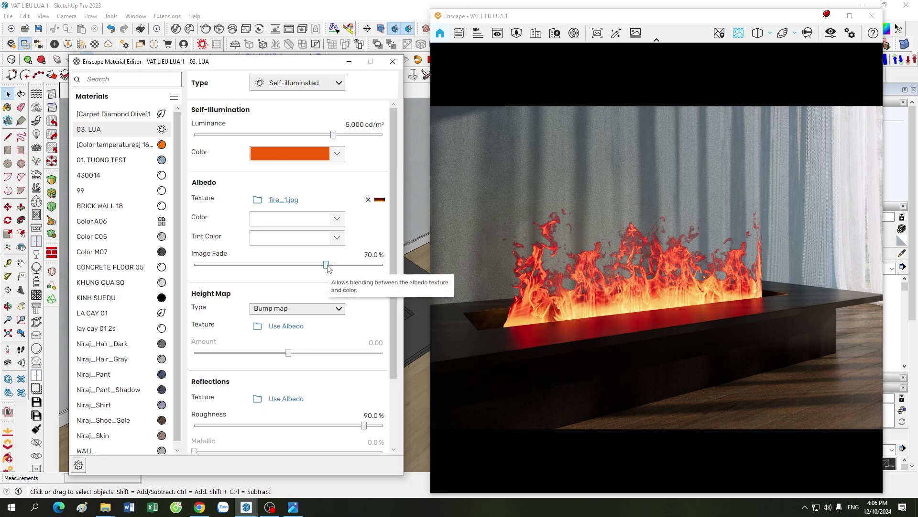
{"action": "left_click_drag", "start_coordinate": [326, 264], "coordinate": [381, 265]}
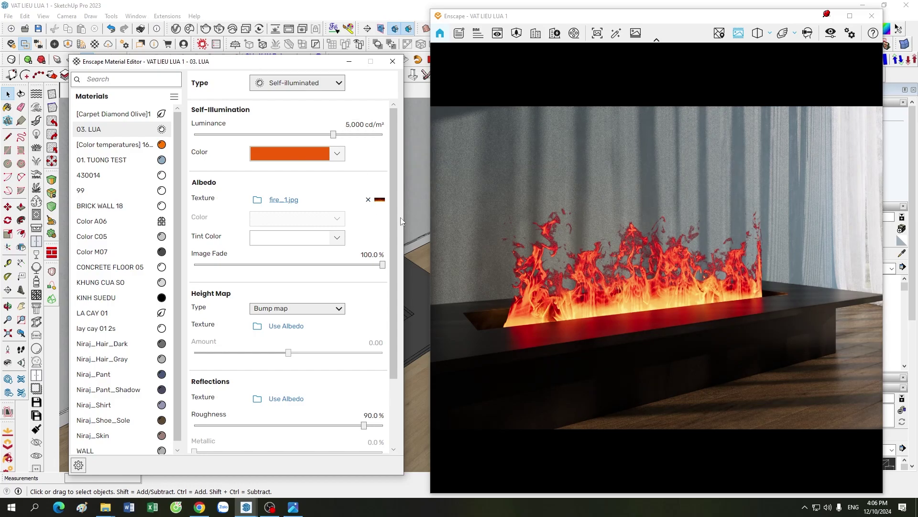
Raise luminance back to 10000 cd/m² and fine-tune the orange glow hue
{"action": "double_click", "coordinate": [357, 126]}
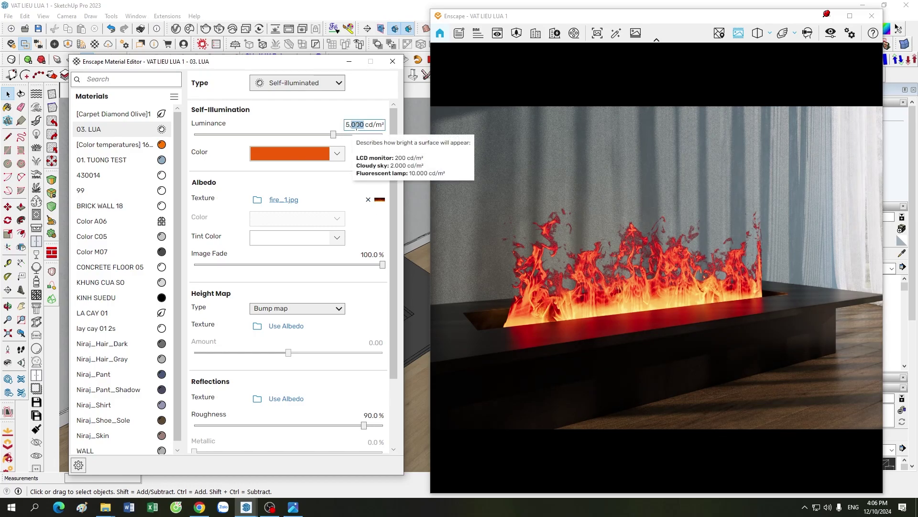
{"action": "type", "text": "10000"}
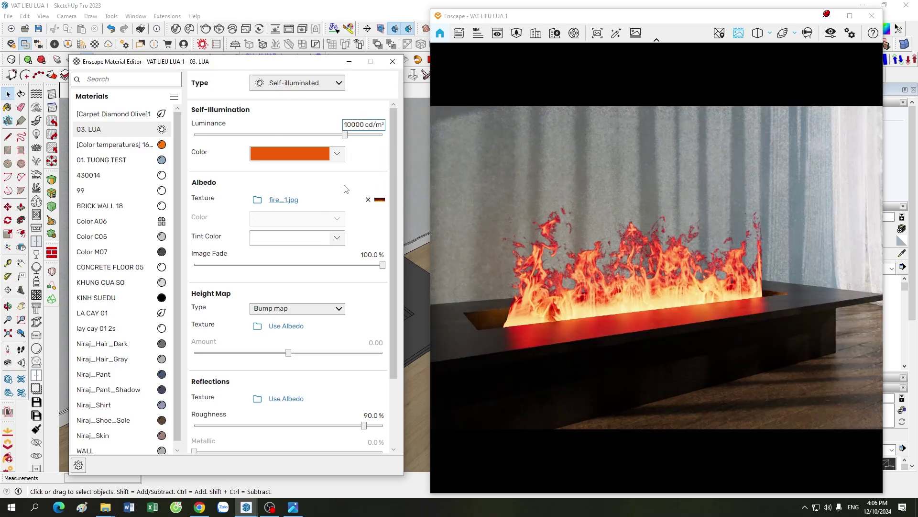
{"action": "mouse_move", "coordinate": [548, 357]}
{"action": "left_mouse_down"}
{"action": "mouse_move", "coordinate": [583, 353]}
{"action": "mouse_move", "coordinate": [582, 323]}
{"action": "left_mouse_up"}
{"action": "left_click", "coordinate": [340, 158]}
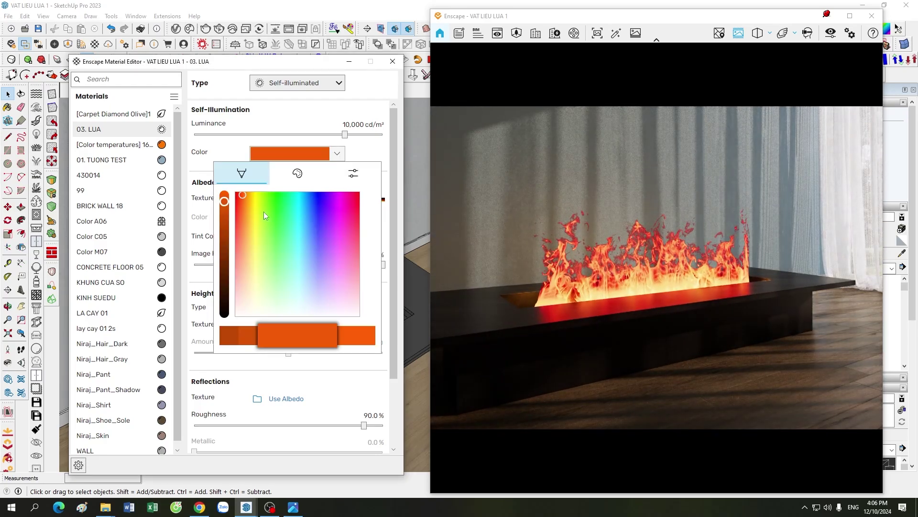
{"action": "mouse_move", "coordinate": [225, 205]}
{"action": "left_mouse_down"}
{"action": "mouse_move", "coordinate": [224, 194]}
{"action": "mouse_move", "coordinate": [243, 203]}
{"action": "left_mouse_up"}
{"action": "left_click", "coordinate": [374, 157]}
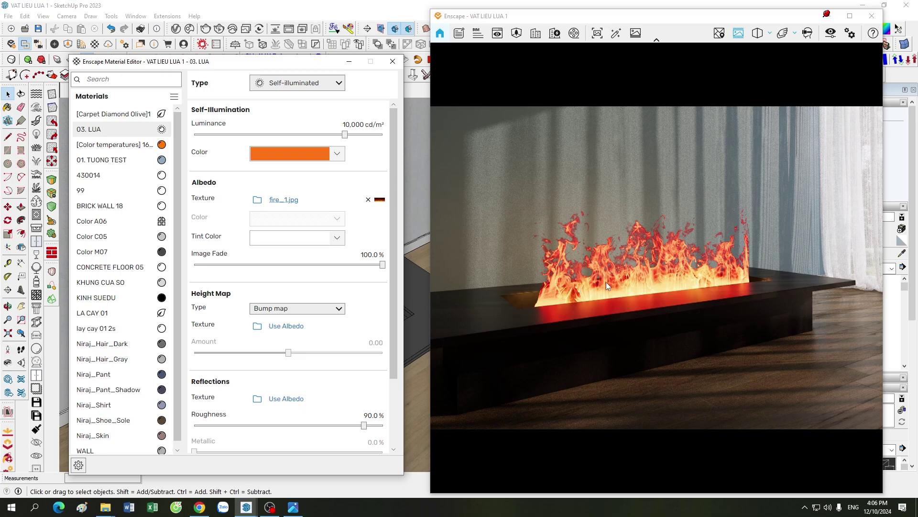
Set the Tint Color to white and Image Fade to exactly 60%
{"action": "left_click", "coordinate": [381, 265]}
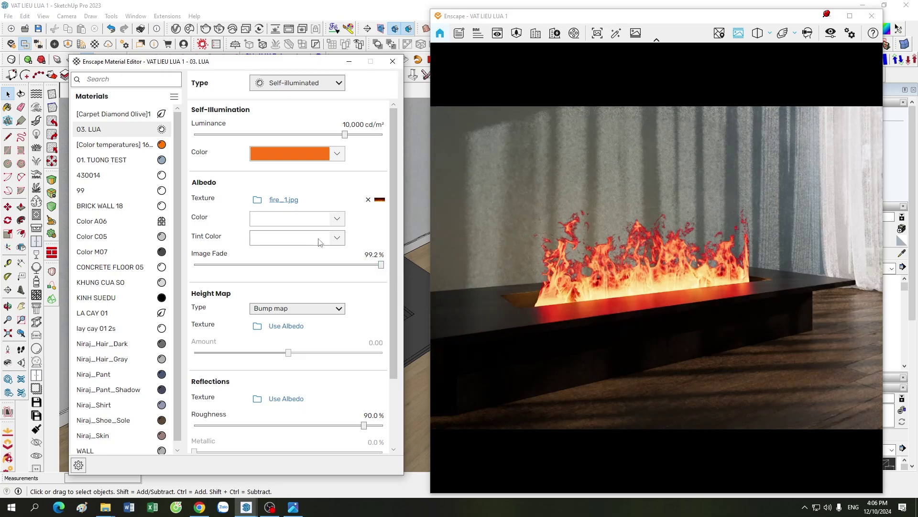
{"action": "left_click", "coordinate": [338, 238]}
{"action": "mouse_move", "coordinate": [225, 72]}
{"action": "left_mouse_down"}
{"action": "mouse_move", "coordinate": [224, 117]}
{"action": "mouse_move", "coordinate": [225, 72]}
{"action": "left_mouse_up"}
{"action": "left_click", "coordinate": [383, 273]}
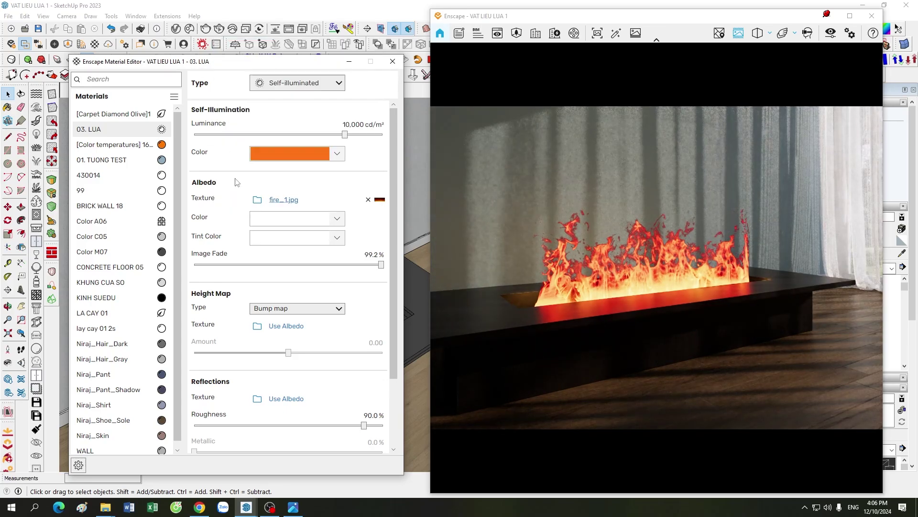
{"action": "mouse_move", "coordinate": [381, 264]}
{"action": "left_mouse_down"}
{"action": "mouse_move", "coordinate": [266, 270]}
{"action": "mouse_move", "coordinate": [328, 268]}
{"action": "left_mouse_up"}
{"action": "double_click", "coordinate": [370, 254]}
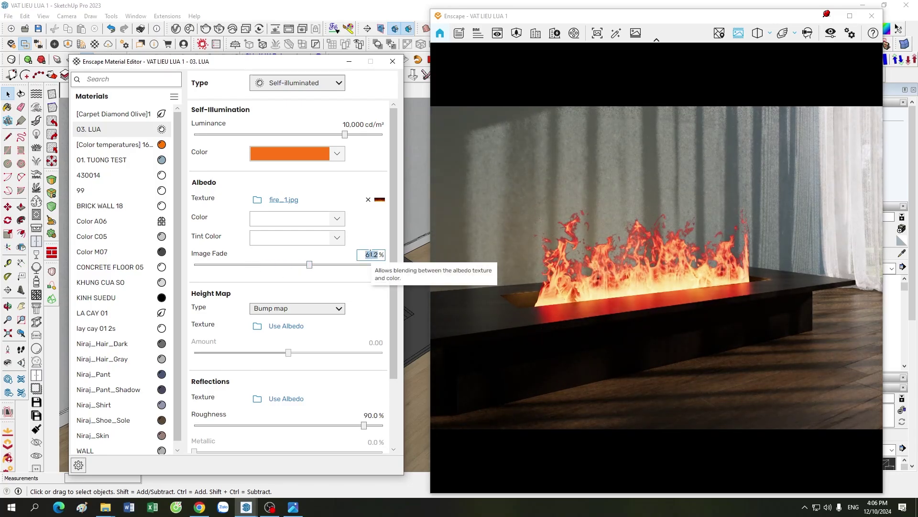
{"action": "type", "text": "60"}
{"action": "key", "text": "Return"}
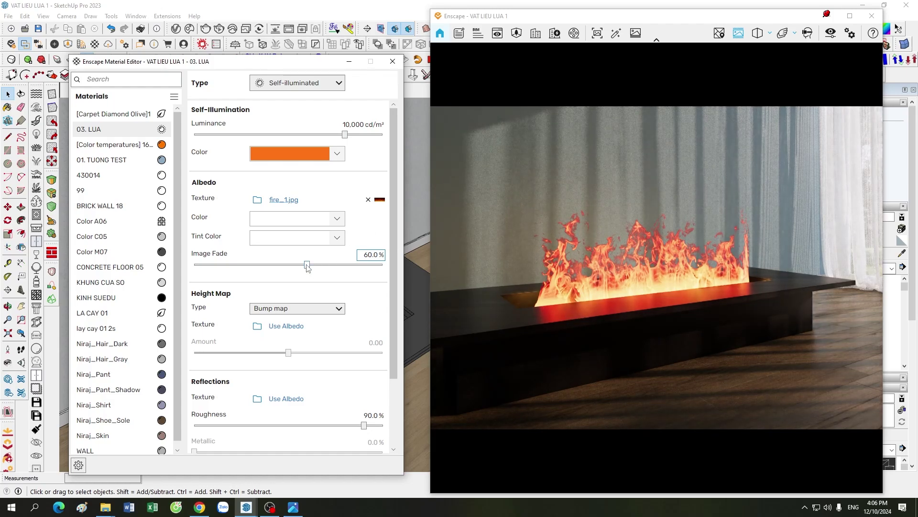
Review the fire_1.jpg texture details and albedo colour, then close the Material Editor
{"action": "left_click", "coordinate": [380, 199]}
{"action": "left_click", "coordinate": [197, 80]}
{"action": "left_click", "coordinate": [336, 238]}
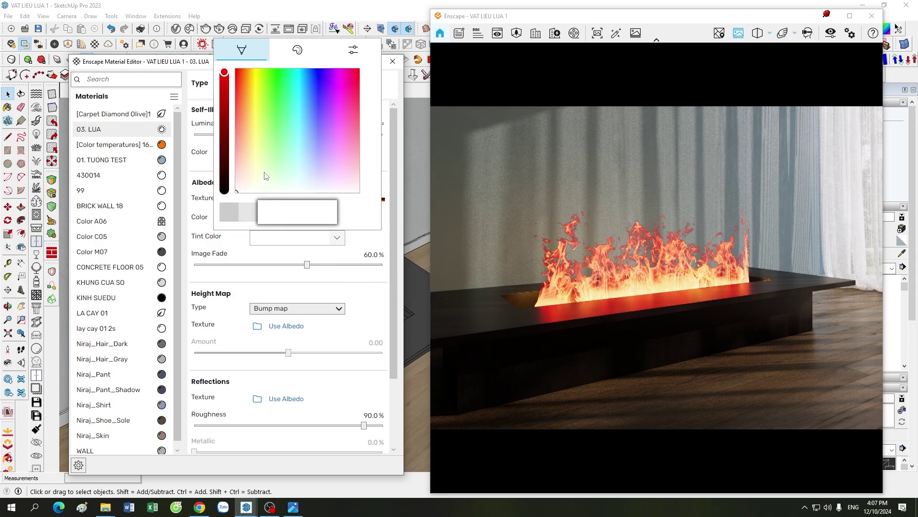
{"action": "left_click", "coordinate": [200, 64]}
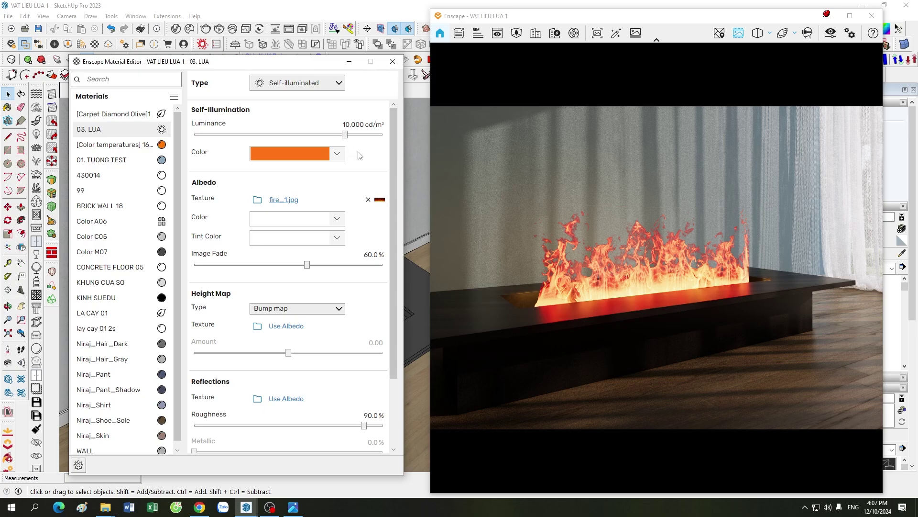
{"action": "left_click", "coordinate": [349, 61]}
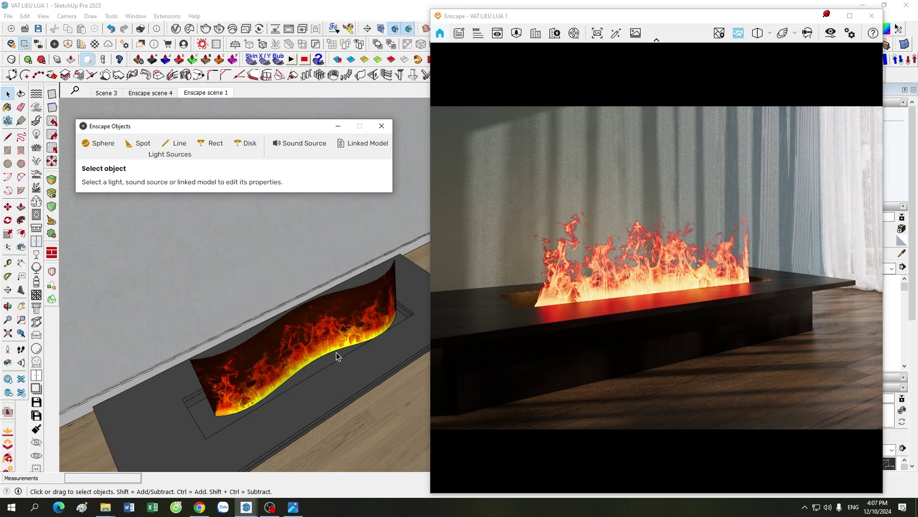
Orbit and zoom around the fire panel, then restore the Enscape scene 1 camera
{"action": "mouse_move", "coordinate": [336, 352]}
{"action": "middle_mouse_down"}
{"action": "mouse_move", "coordinate": [305, 375]}
{"action": "mouse_move", "coordinate": [262, 371]}
{"action": "middle_mouse_up"}
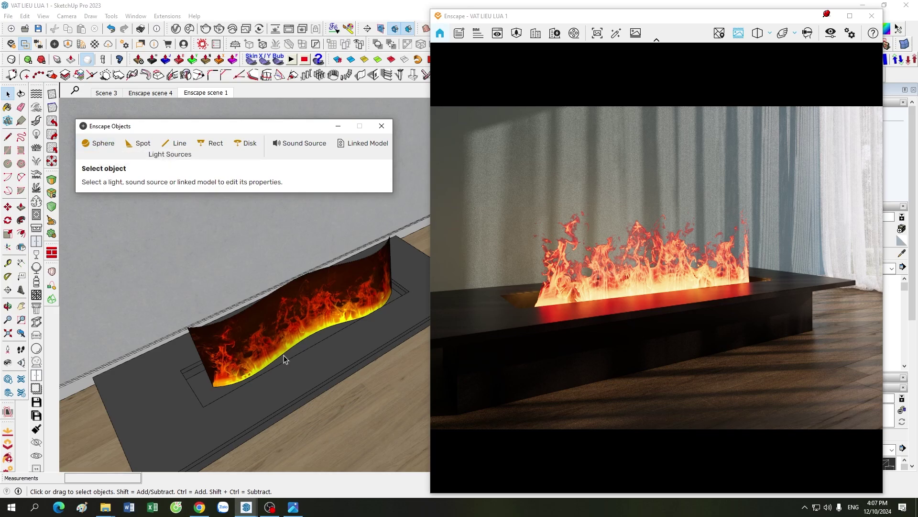
{"action": "scroll", "coordinate": [283, 355], "scroll_direction": "up", "scroll_amount": 2}
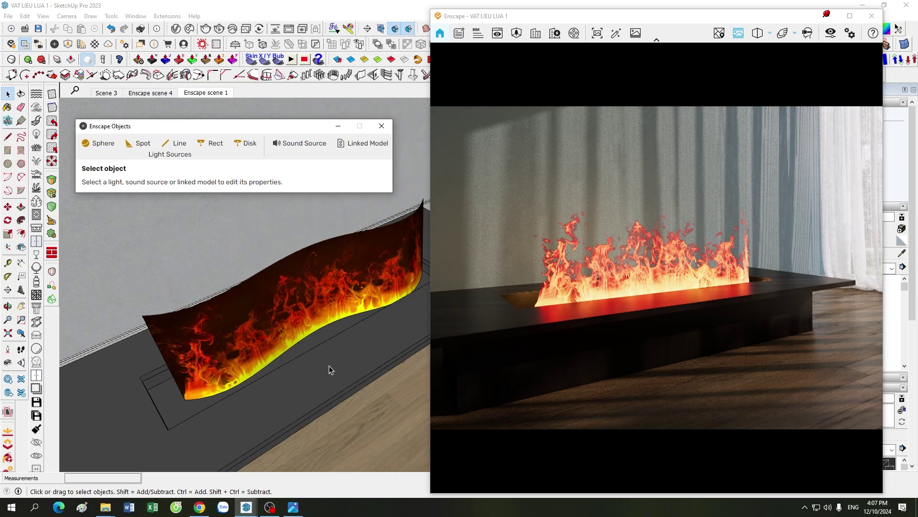
{"action": "scroll", "coordinate": [201, 362], "scroll_direction": "down", "scroll_amount": 1}
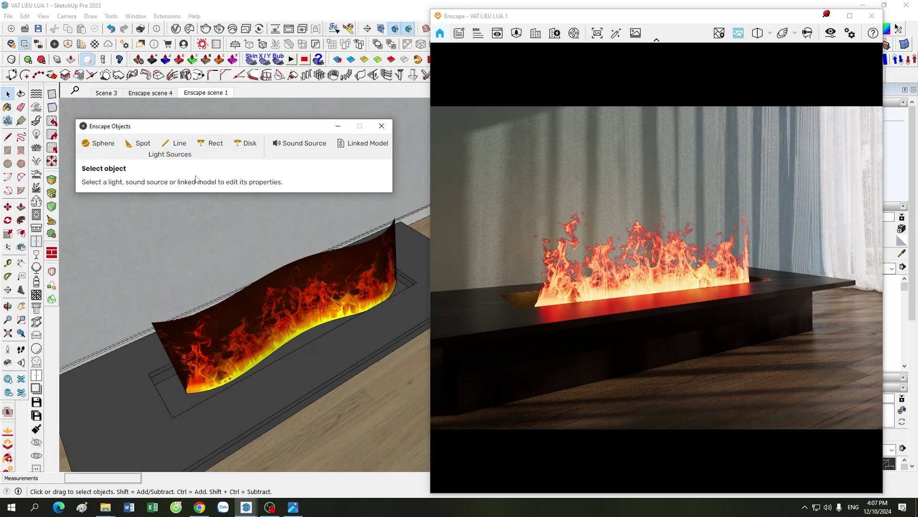
{"action": "left_click", "coordinate": [205, 94]}
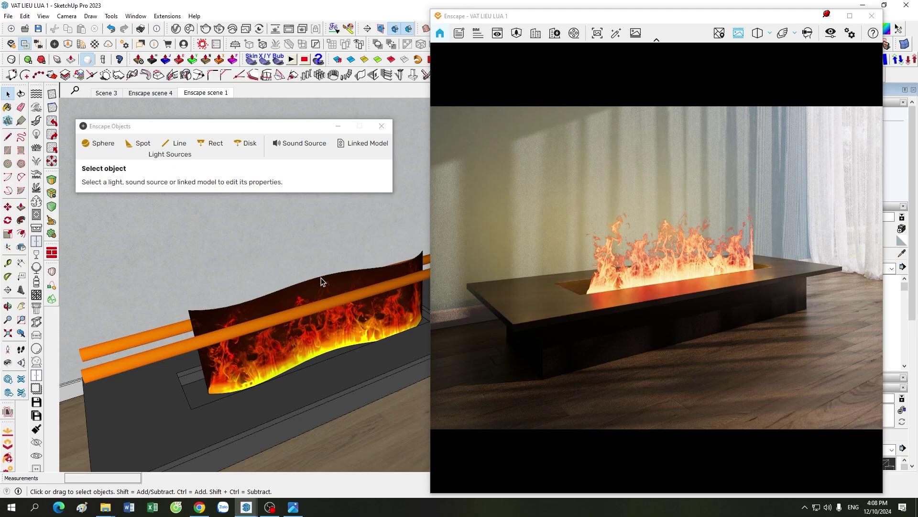
{"action": "scroll", "coordinate": [183, 351], "scroll_direction": "up", "scroll_amount": 2}
{"action": "scroll", "coordinate": [182, 351], "scroll_direction": "up", "scroll_amount": 1}
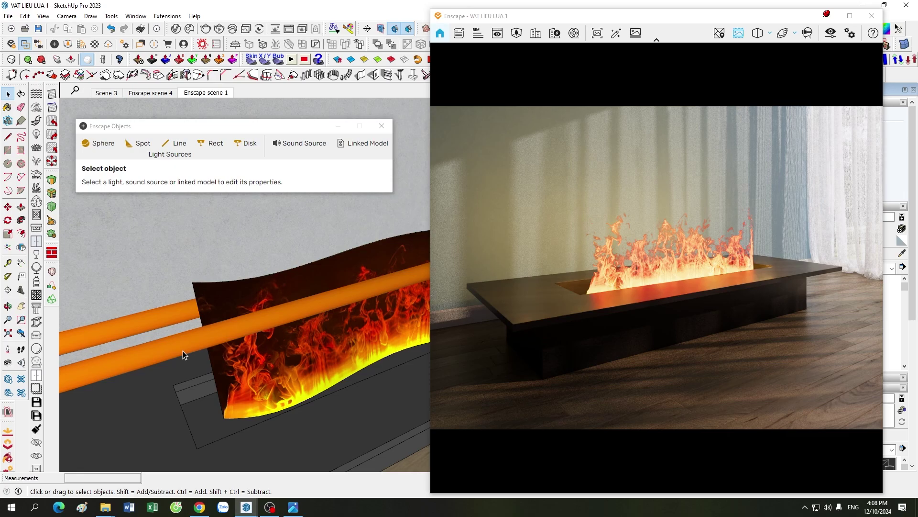
{"action": "left_click", "coordinate": [95, 45]}
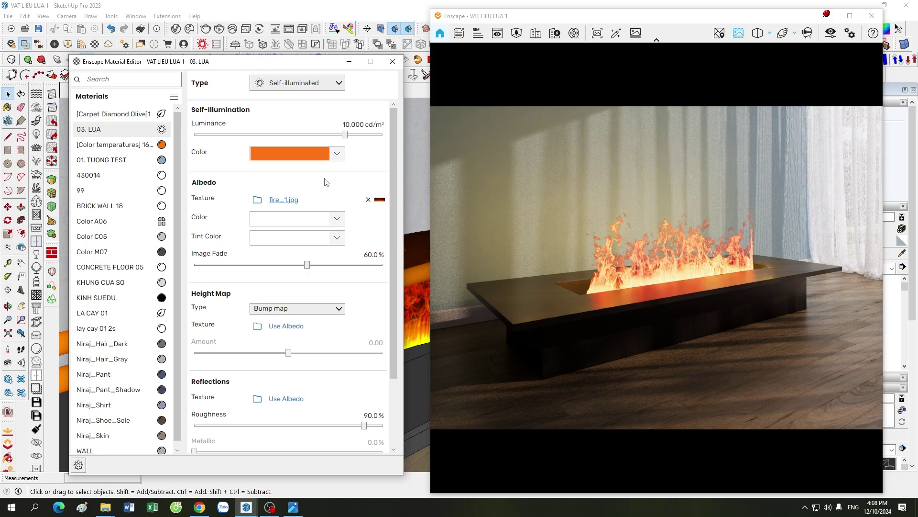
{"action": "left_click", "coordinate": [349, 61]}
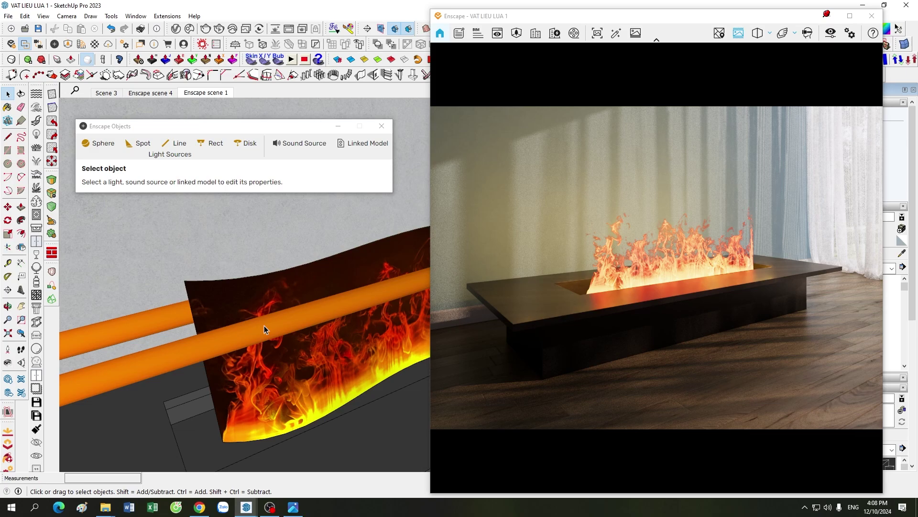
{"action": "left_click", "coordinate": [95, 44]}
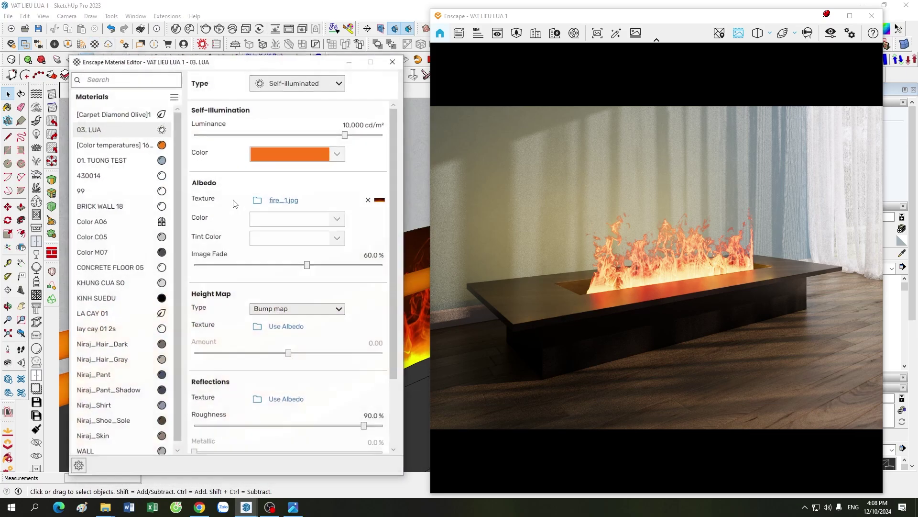
{"action": "left_click", "coordinate": [349, 62]}
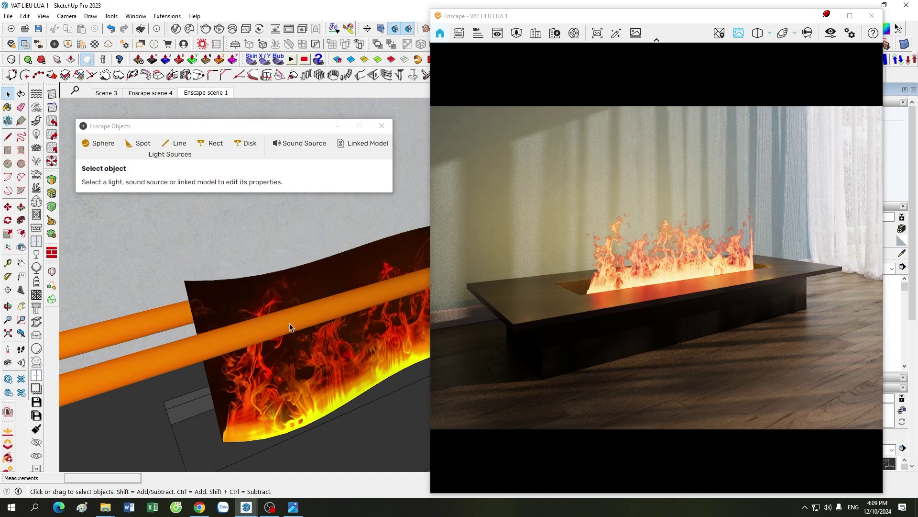
Set the pipe's Linear Light to 150000 cd and reopen the 03. LUA material settings
{"action": "mouse_move", "coordinate": [289, 323]}
{"action": "middle_mouse_down"}
{"action": "mouse_move", "coordinate": [297, 330]}
{"action": "mouse_move", "coordinate": [288, 347]}
{"action": "mouse_move", "coordinate": [240, 351]}
{"action": "middle_mouse_up"}
{"action": "double_click", "coordinate": [240, 351]}
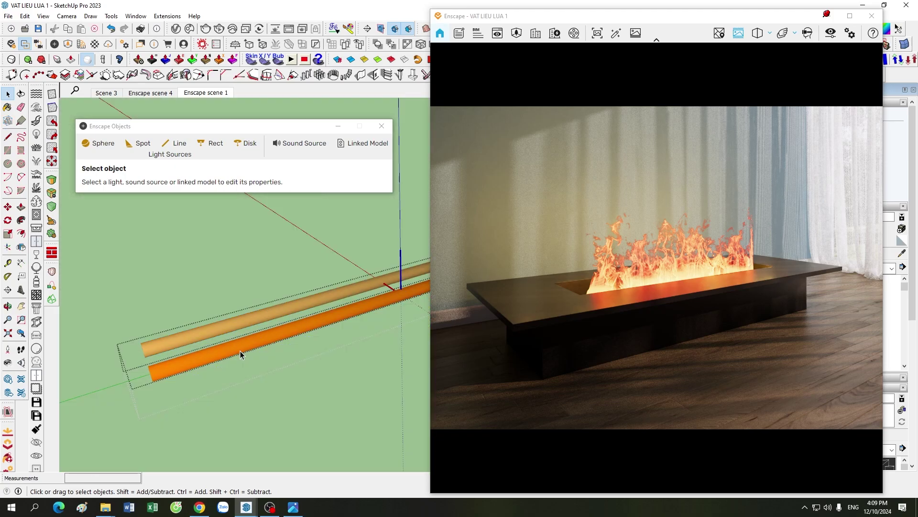
{"action": "left_click", "coordinate": [240, 351]}
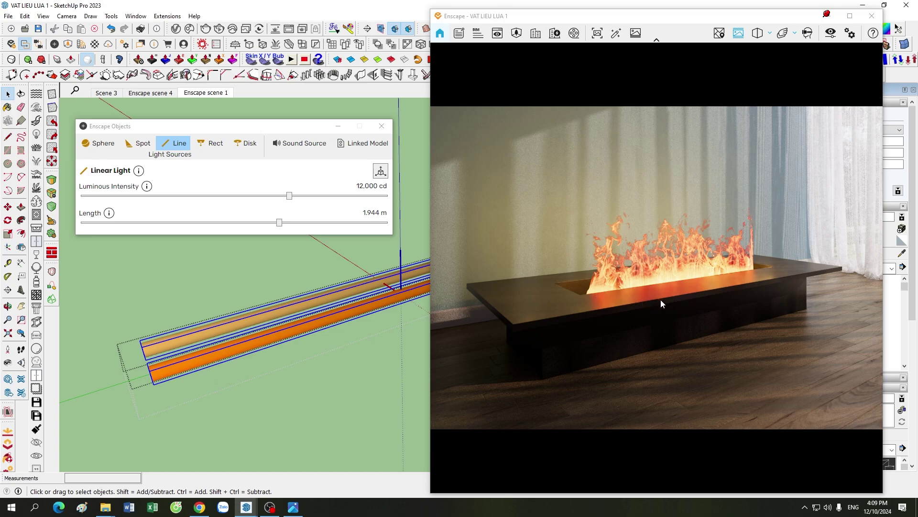
{"action": "left_click", "coordinate": [361, 186]}
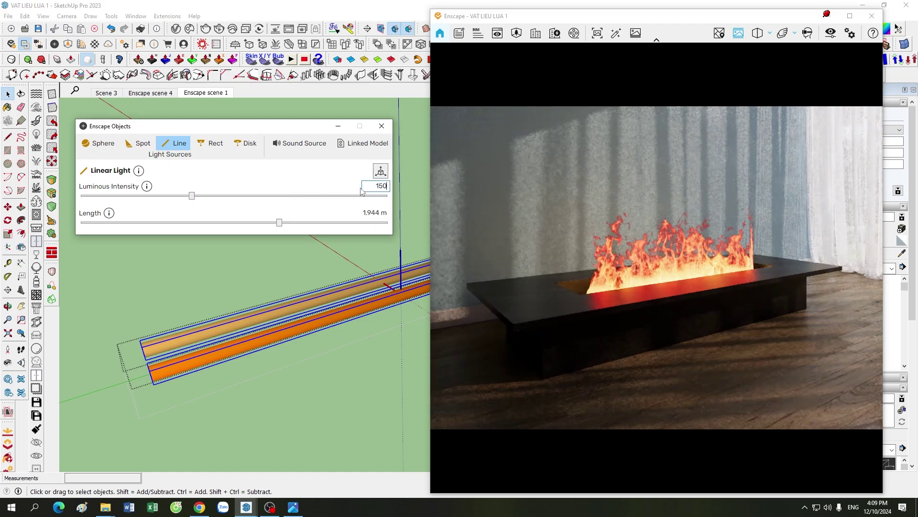
{"action": "type", "text": "150000 cd"}
{"action": "left_click", "coordinate": [374, 398]}
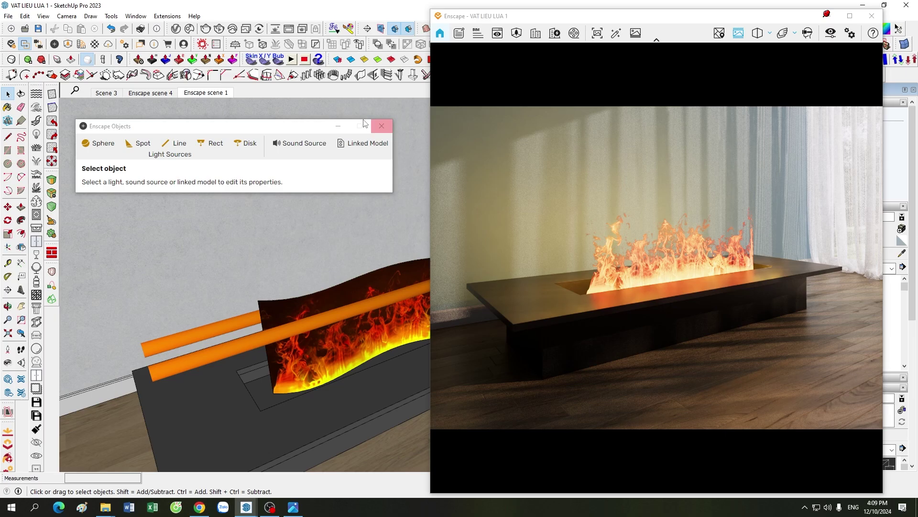
{"action": "left_click", "coordinate": [94, 44]}
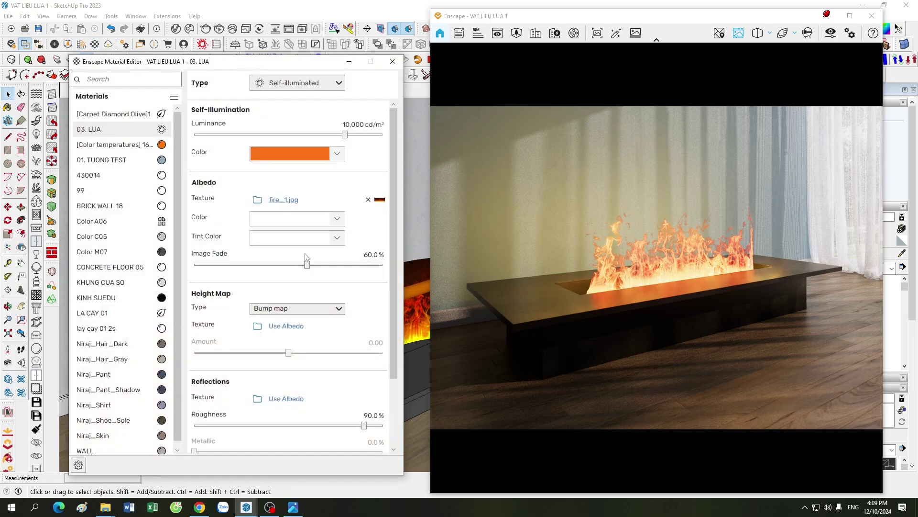
Set the 03. LUA fire material's albedo Image Fade to 80%
{"action": "left_click", "coordinate": [371, 255]}
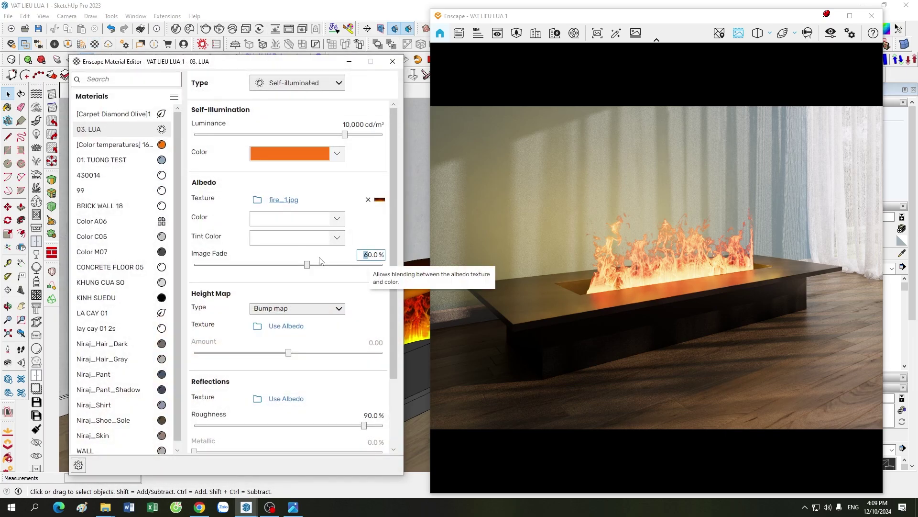
{"action": "type", "text": "7"}
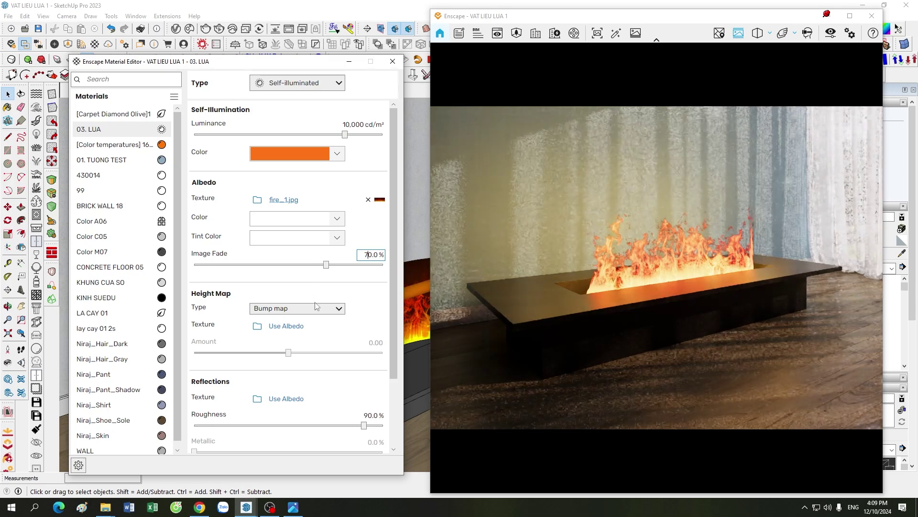
{"action": "key", "text": "BackSpace"}
{"action": "type", "text": "8"}
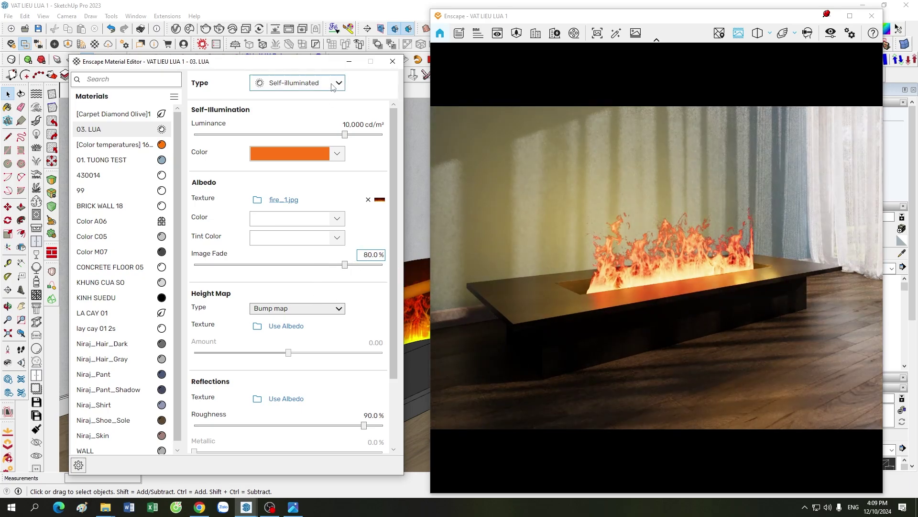
Orbit around the fireplace to check the fire panel, then bring back the material settings
{"action": "left_click", "coordinate": [296, 238]}
{"action": "middle_click_drag", "start_coordinate": [297, 238], "coordinate": [357, 400]}
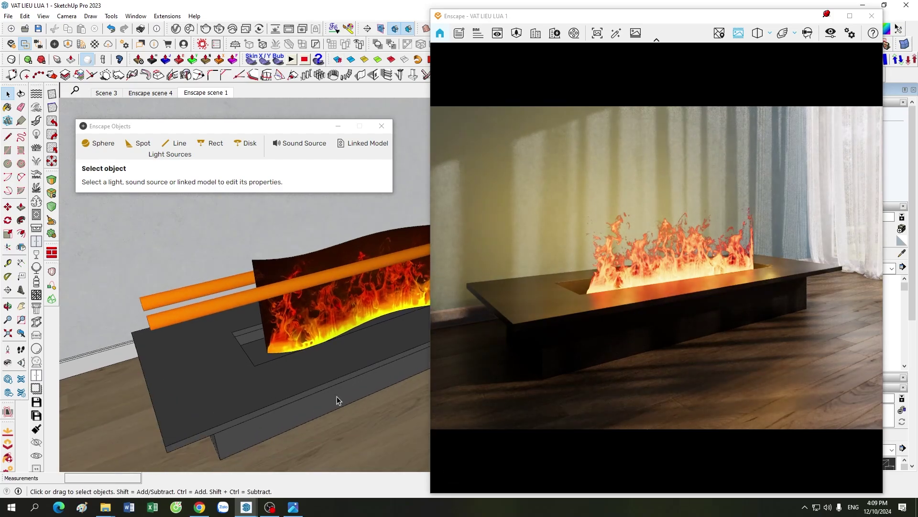
{"action": "left_click", "coordinate": [260, 361]}
{"action": "scroll", "coordinate": [260, 361], "scroll_direction": "down", "scroll_amount": 2}
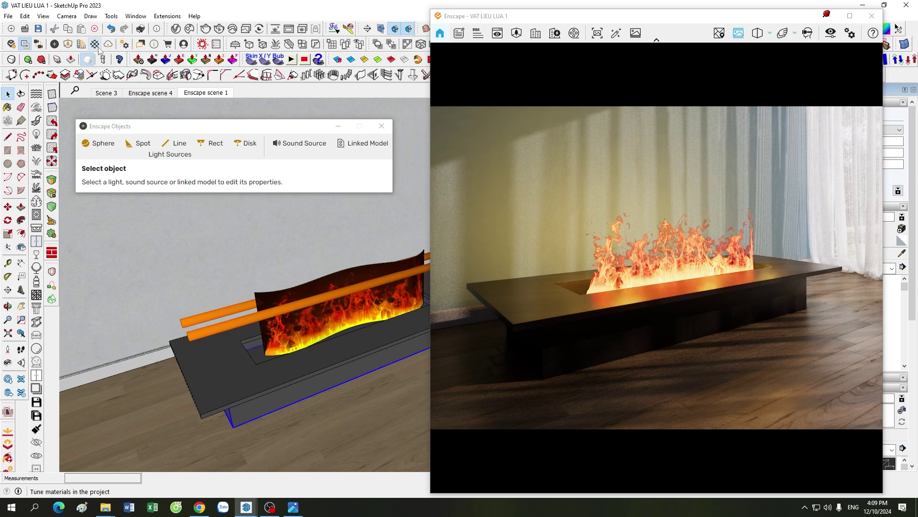
{"action": "middle_click_drag", "start_coordinate": [220, 306], "coordinate": [230, 301]}
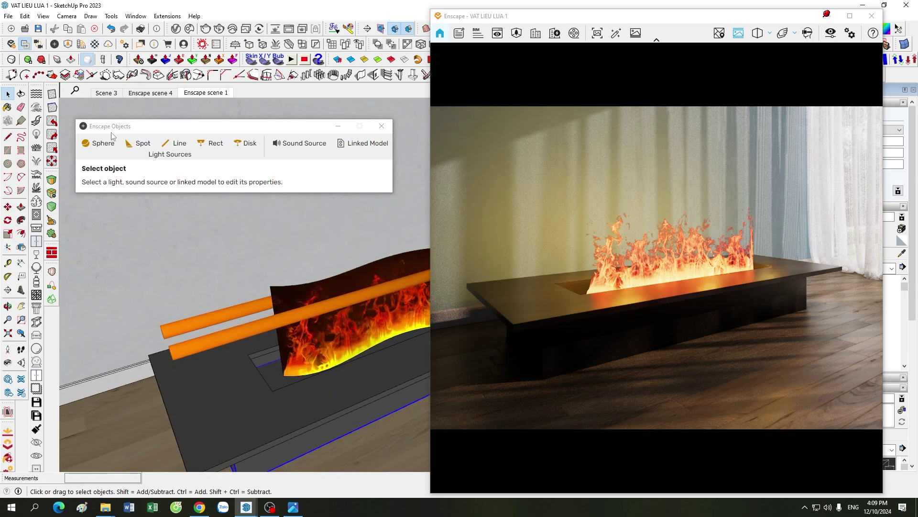
{"action": "left_click", "coordinate": [96, 44]}
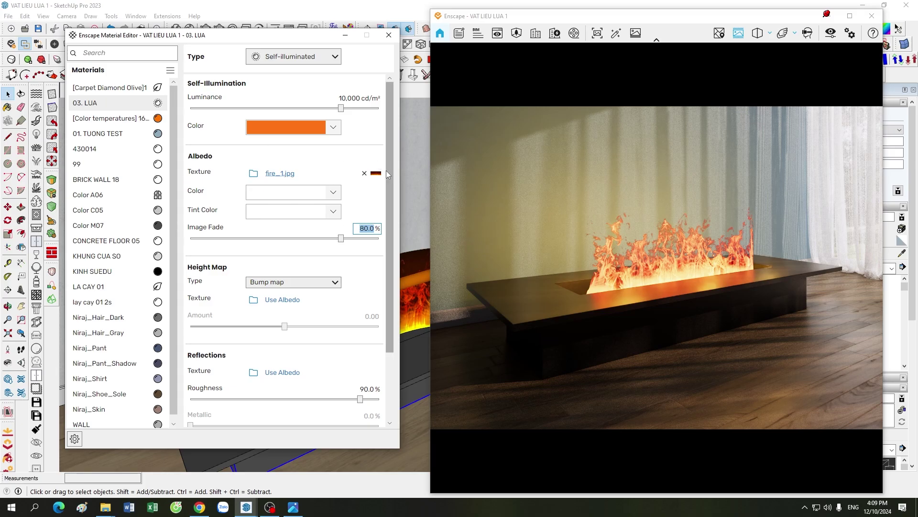
{"action": "left_click_drag", "start_coordinate": [287, 34], "coordinate": [156, 38]}
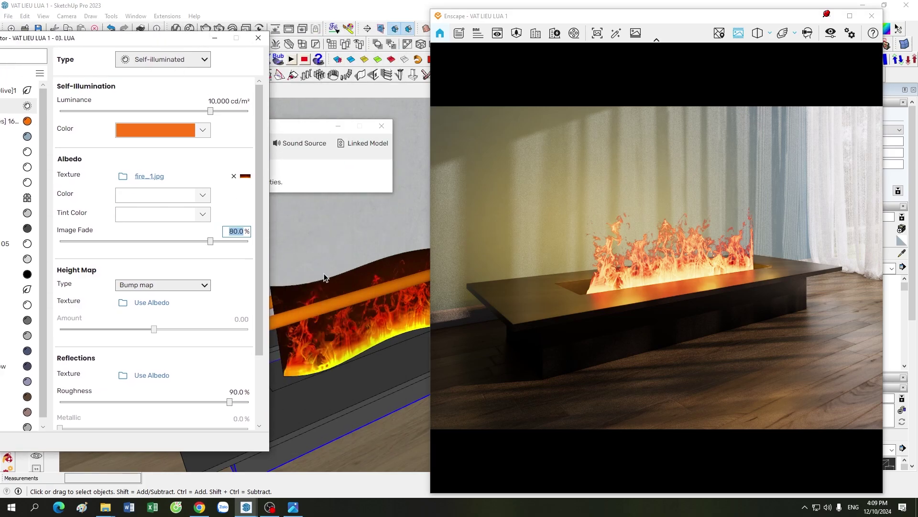
{"action": "scroll", "coordinate": [321, 348], "scroll_direction": "down", "scroll_amount": 2}
{"action": "scroll", "coordinate": [329, 373], "scroll_direction": "down", "scroll_amount": 2}
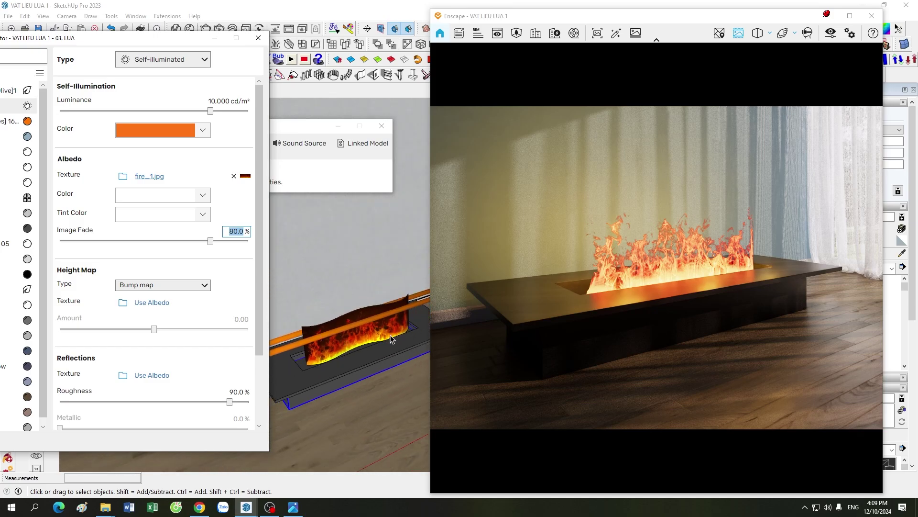
{"action": "scroll", "coordinate": [338, 346], "scroll_direction": "up", "scroll_amount": 1}
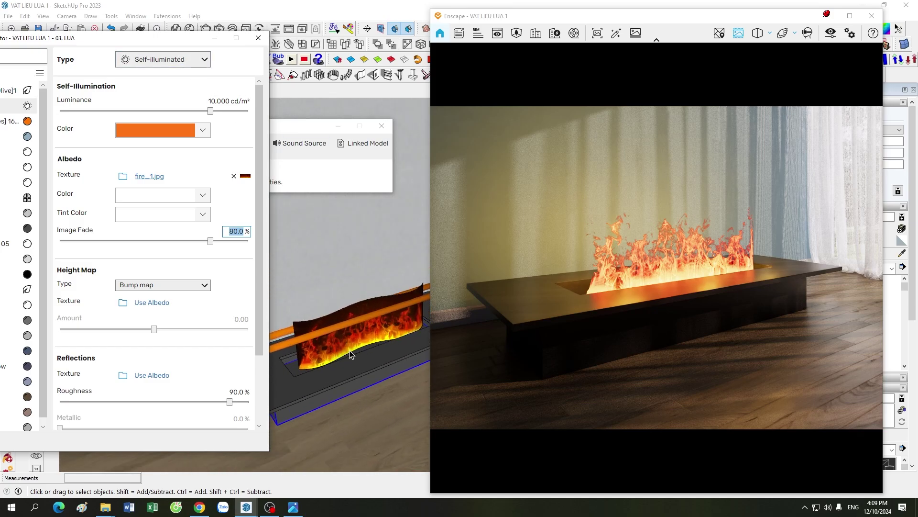
{"action": "left_click_drag", "start_coordinate": [175, 38], "coordinate": [269, 35]}
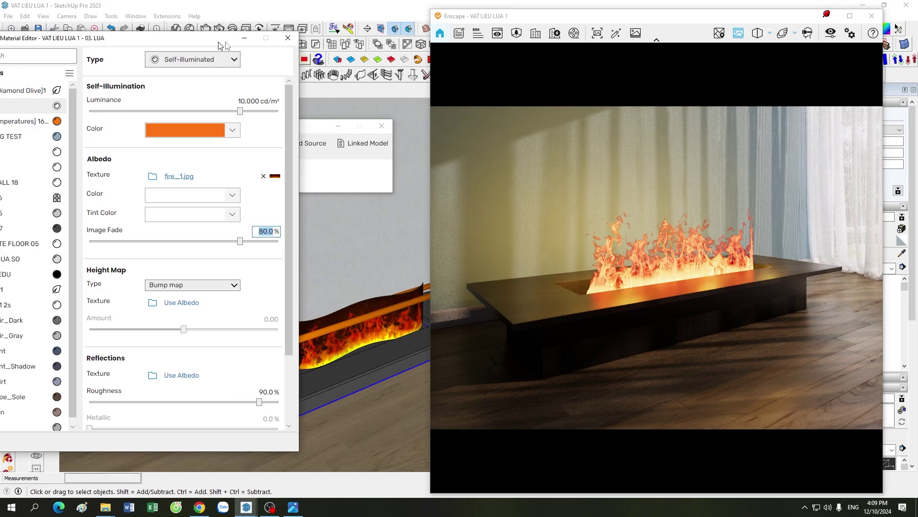
{"action": "left_click_drag", "start_coordinate": [351, 324], "coordinate": [352, 391]}
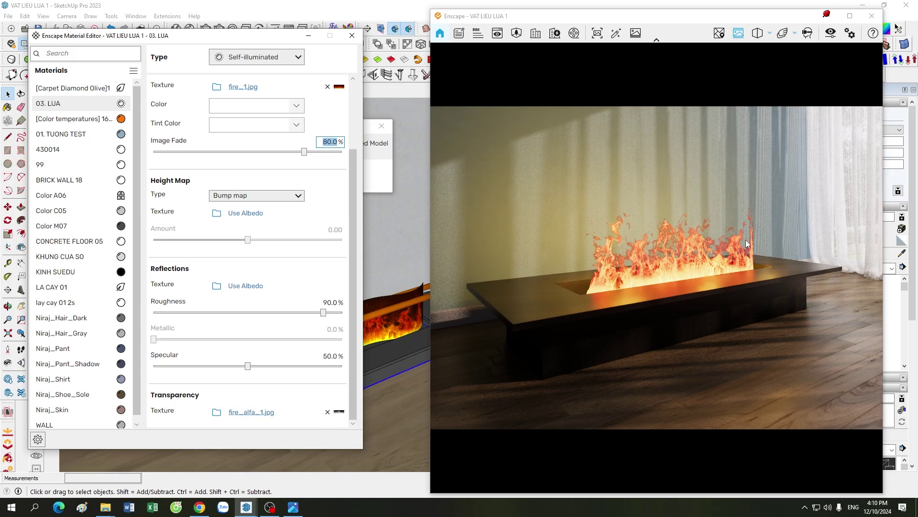
{"action": "left_click_drag", "start_coordinate": [355, 309], "coordinate": [355, 241]}
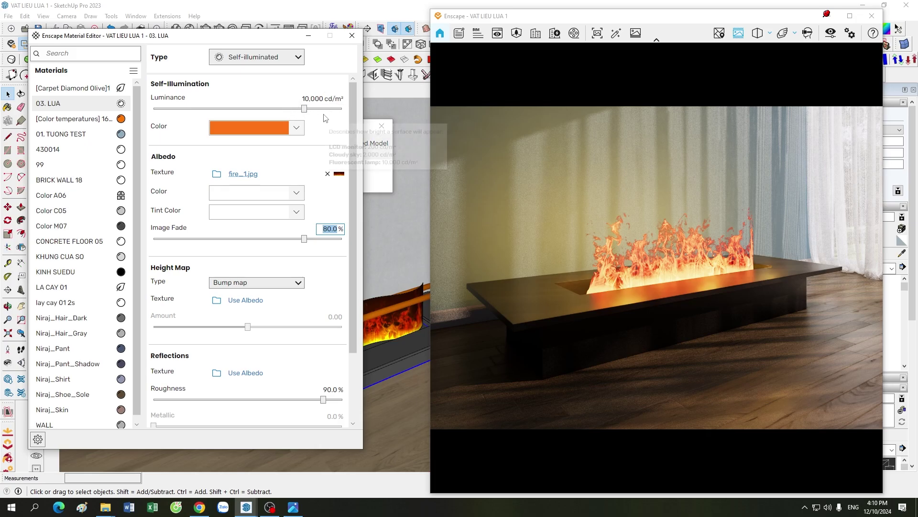
{"action": "scroll", "coordinate": [397, 332], "scroll_direction": "up", "scroll_amount": 2}
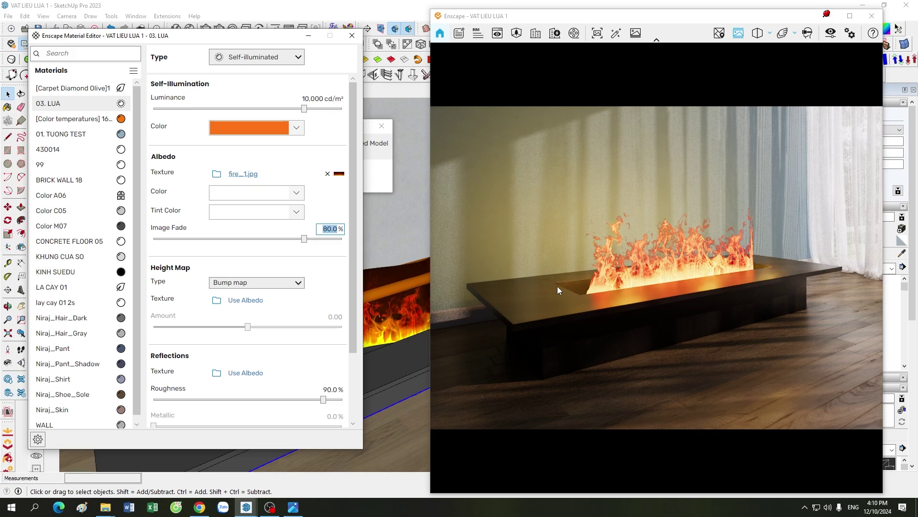
{"action": "mouse_move", "coordinate": [327, 234]}
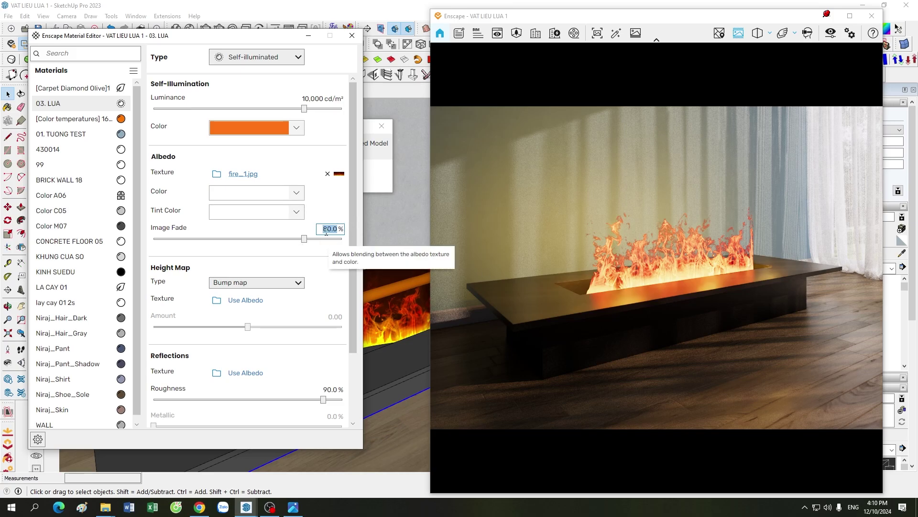
{"action": "scroll", "coordinate": [394, 311], "scroll_direction": "up", "scroll_amount": 2}
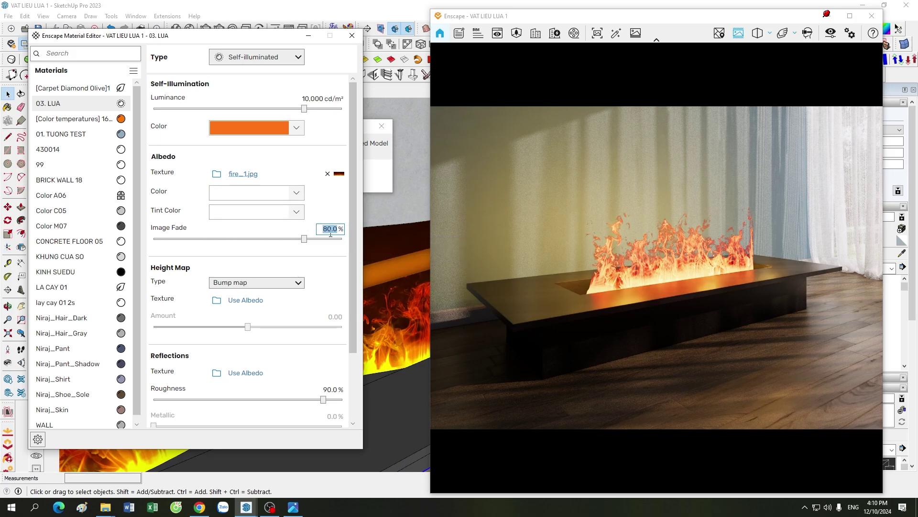
{"action": "left_click", "coordinate": [297, 212]}
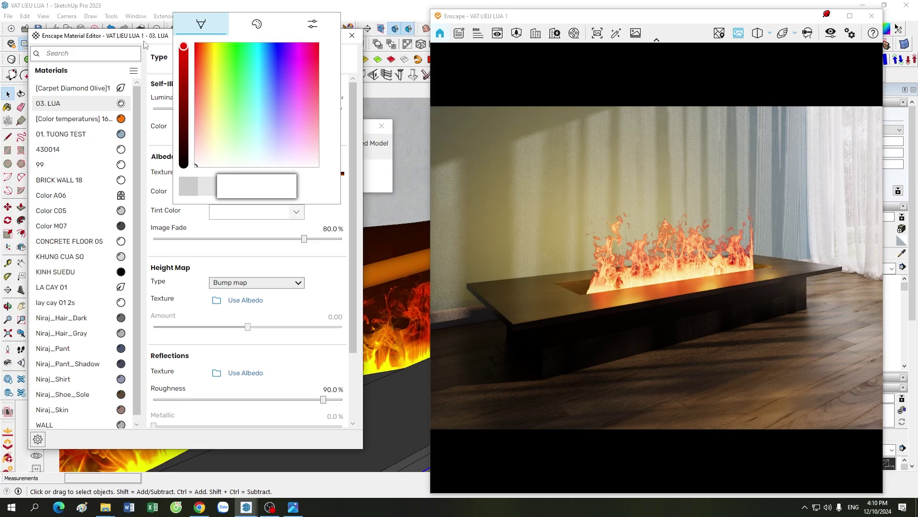
{"action": "left_click", "coordinate": [318, 251]}
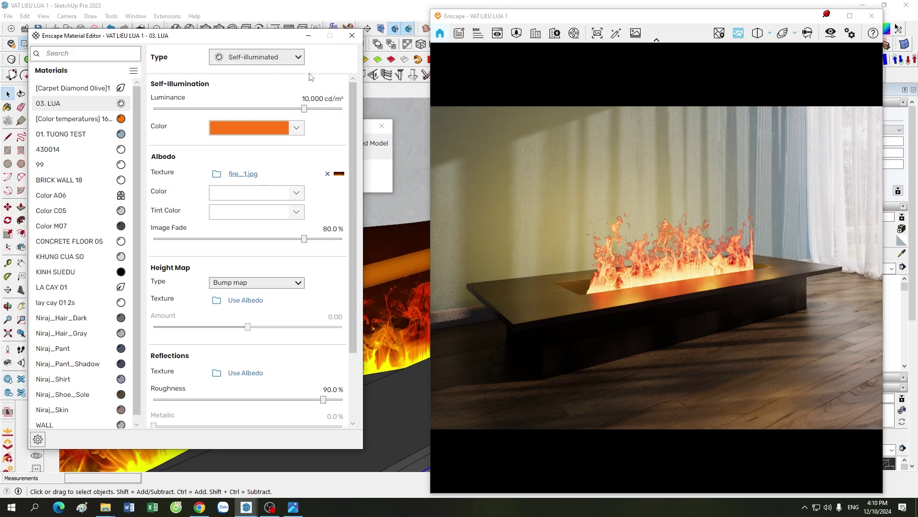
Close the Material Editor, orbit to the fire panel, and select the 15,000 cd, 1.944 m linear light
{"action": "left_click", "coordinate": [308, 36]}
{"action": "middle_click_drag", "start_coordinate": [205, 331], "coordinate": [252, 357]}
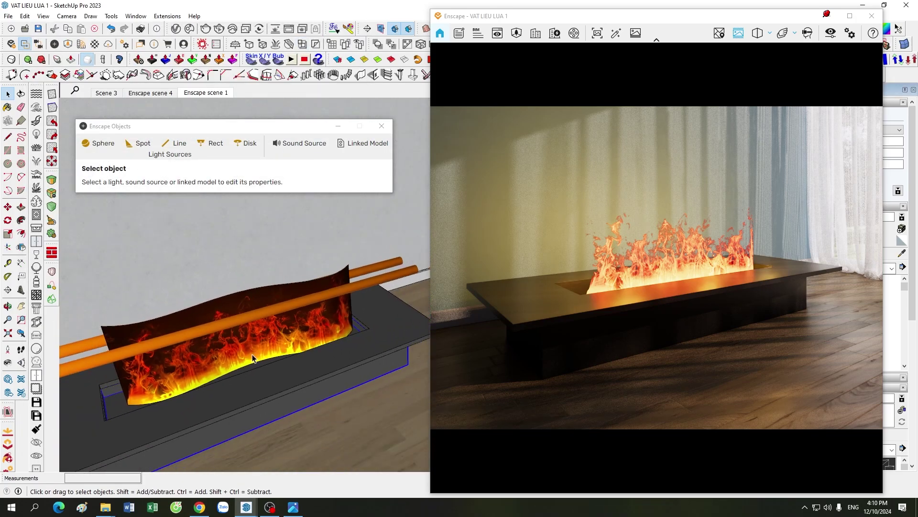
{"action": "scroll", "coordinate": [253, 358], "scroll_direction": "up", "scroll_amount": 3}
{"action": "middle_click_drag", "start_coordinate": [296, 284], "coordinate": [187, 327]}
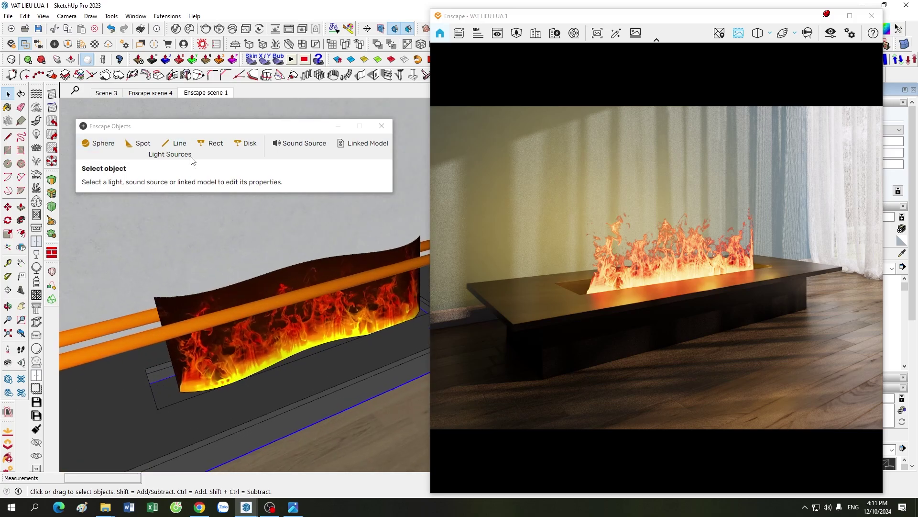
{"action": "scroll", "coordinate": [263, 301], "scroll_direction": "down", "scroll_amount": 2}
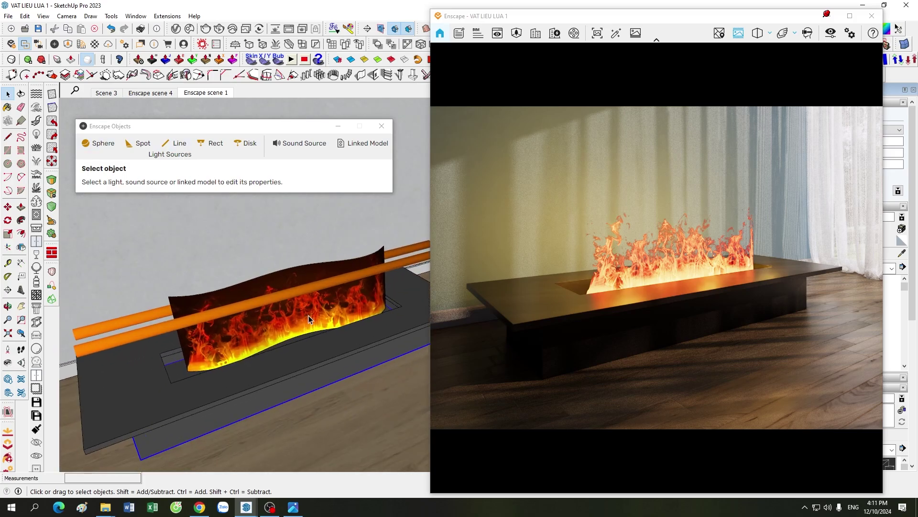
{"action": "scroll", "coordinate": [308, 314], "scroll_direction": "up", "scroll_amount": 1}
{"action": "scroll", "coordinate": [309, 315], "scroll_direction": "up", "scroll_amount": 2}
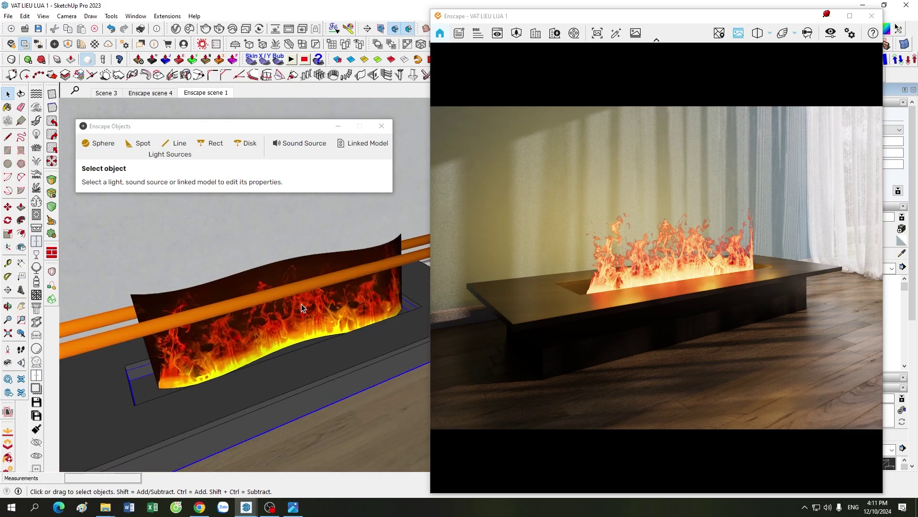
{"action": "left_click", "coordinate": [239, 304]}
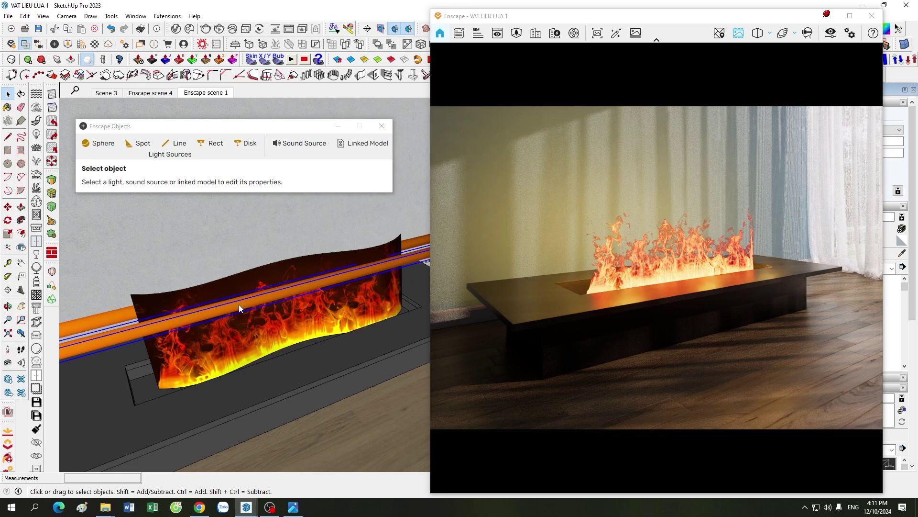
{"action": "scroll", "coordinate": [239, 305], "scroll_direction": "up", "scroll_amount": 5}
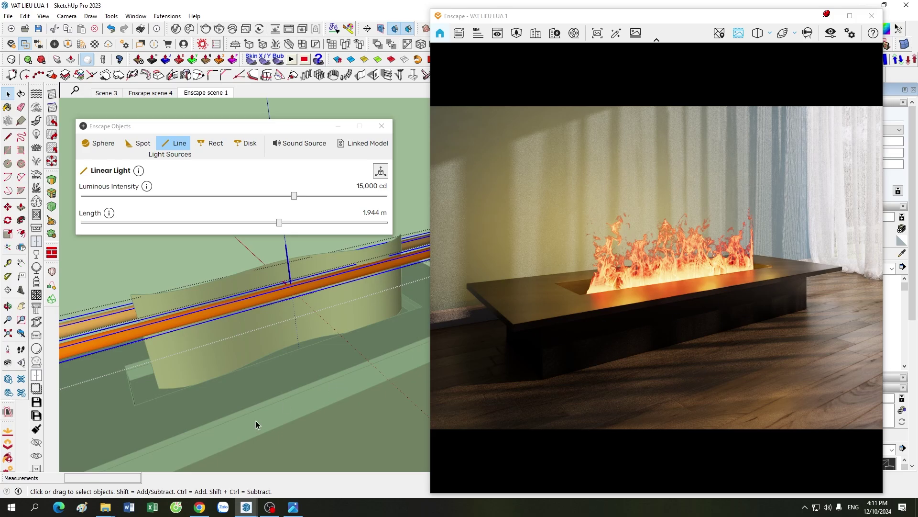
Click empty viewport space to exit the group and deselect the linear light
{"action": "left_click", "coordinate": [306, 425]}
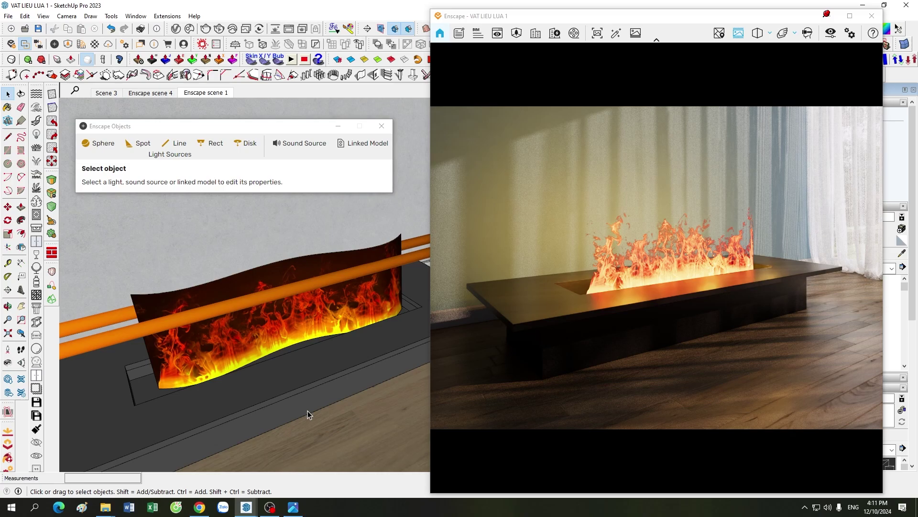